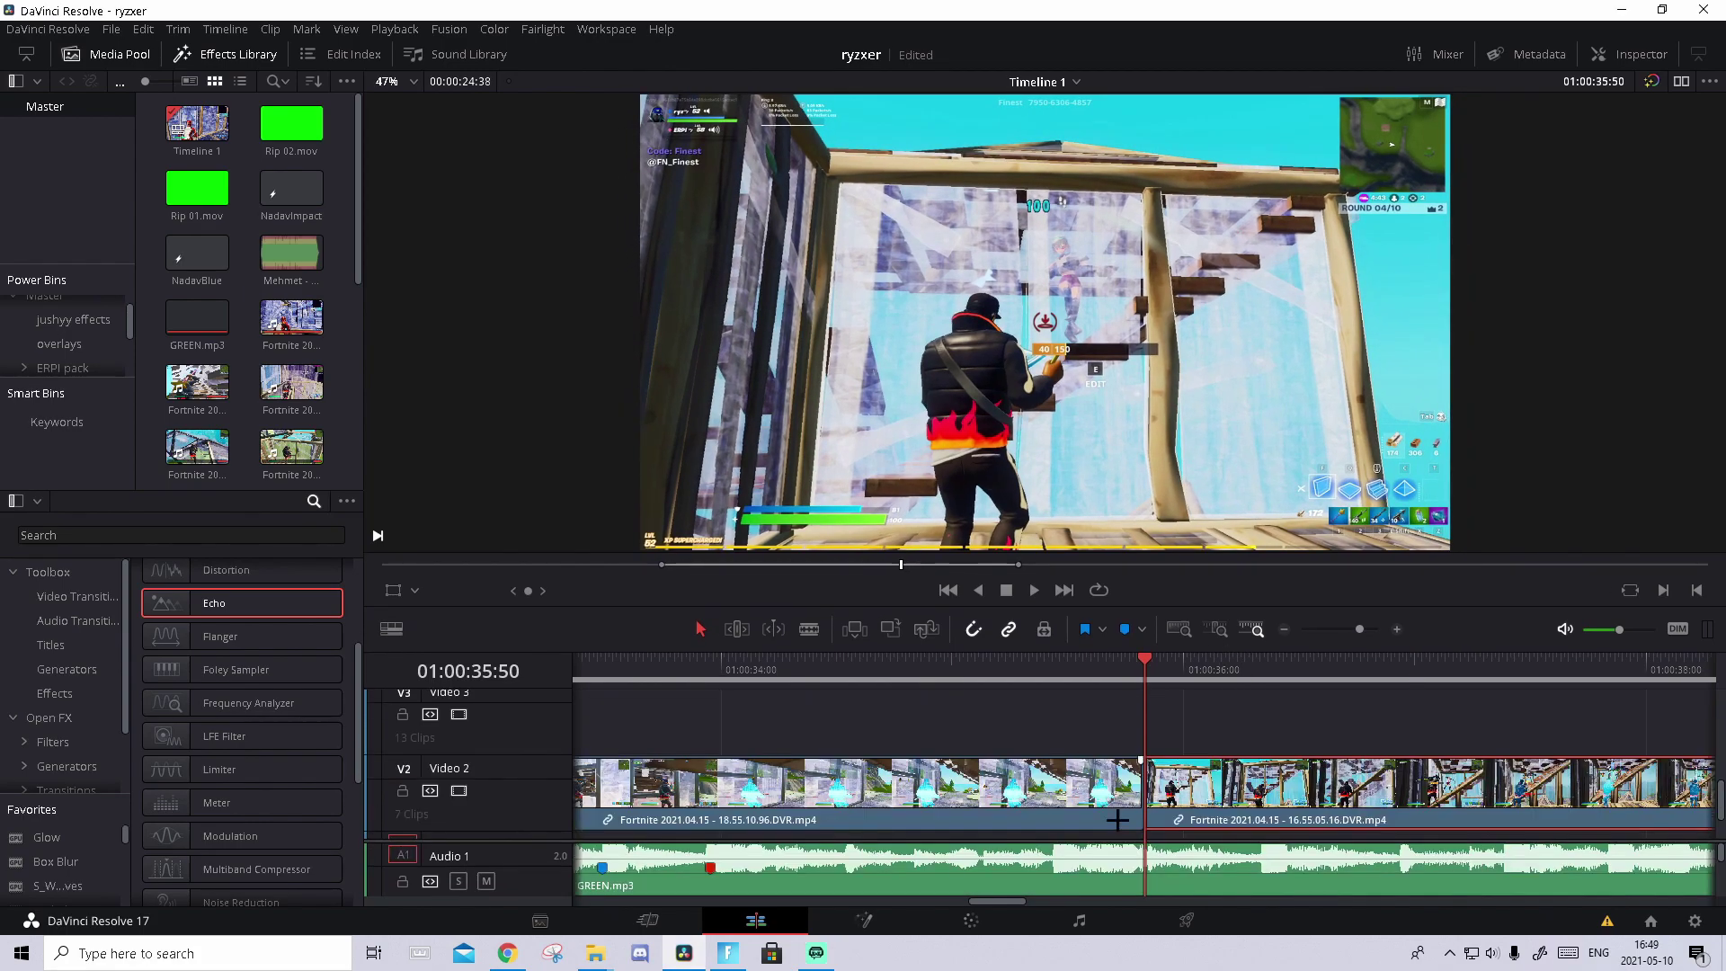
# Move the first Fortnite clip to Video 3 and place 2.mp4 on Video 4 across the cut.
pyautogui.moveTo(1117, 819)
pyautogui.mouseDown()
pyautogui.moveTo(1034, 745)
pyautogui.moveTo(1058, 740)
pyautogui.mouseUp()
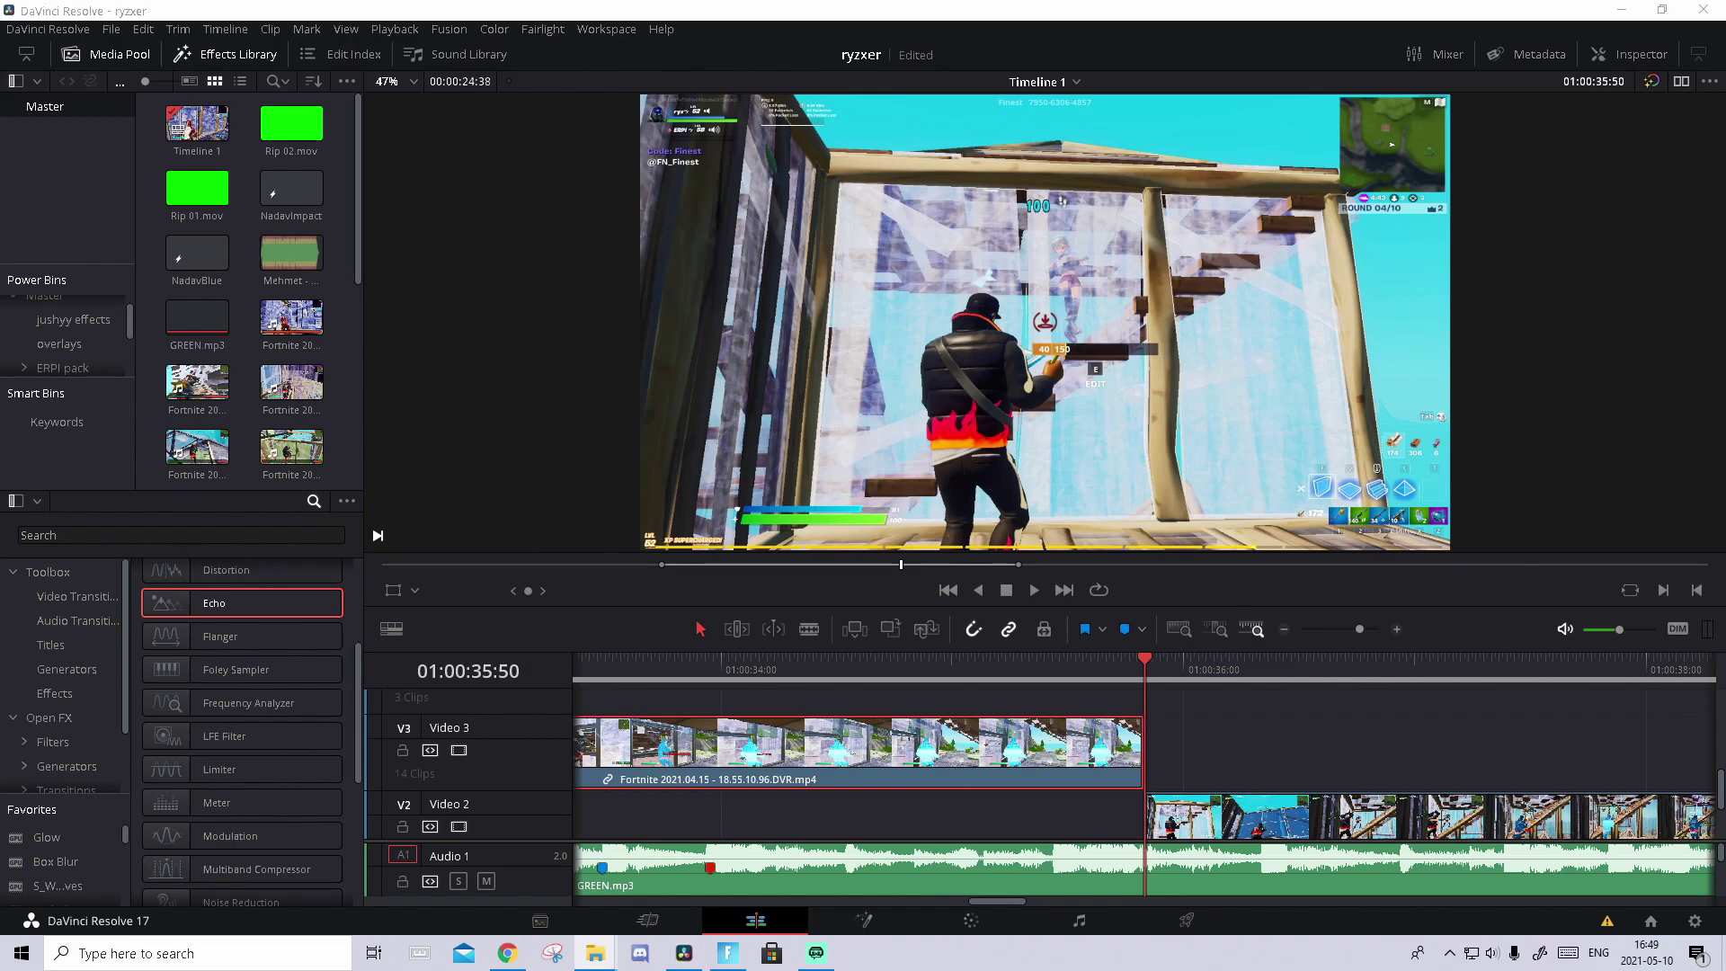
pyautogui.moveTo(1348, 711); pyautogui.dragTo(935, 710)
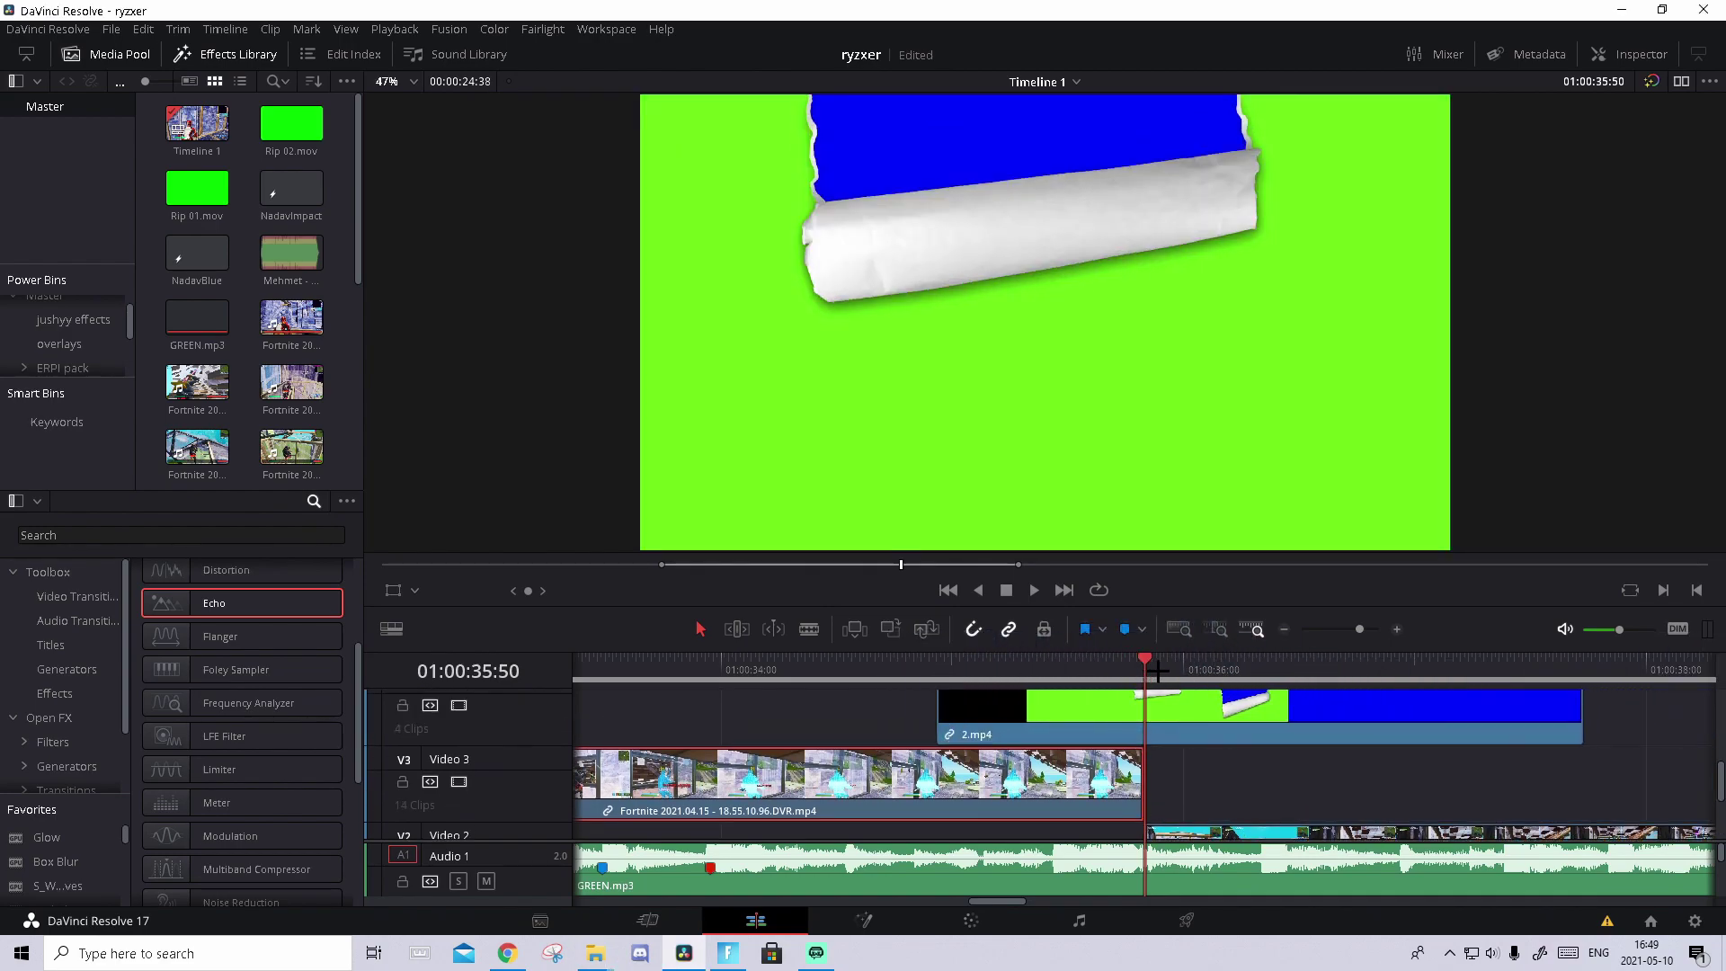
pyautogui.moveTo(1157, 670); pyautogui.dragTo(1198, 671)
pyautogui.scroll(-1, 1201, 795)
pyautogui.scroll(-1, 1211, 874)
pyautogui.scroll(-1, 1211, 874)
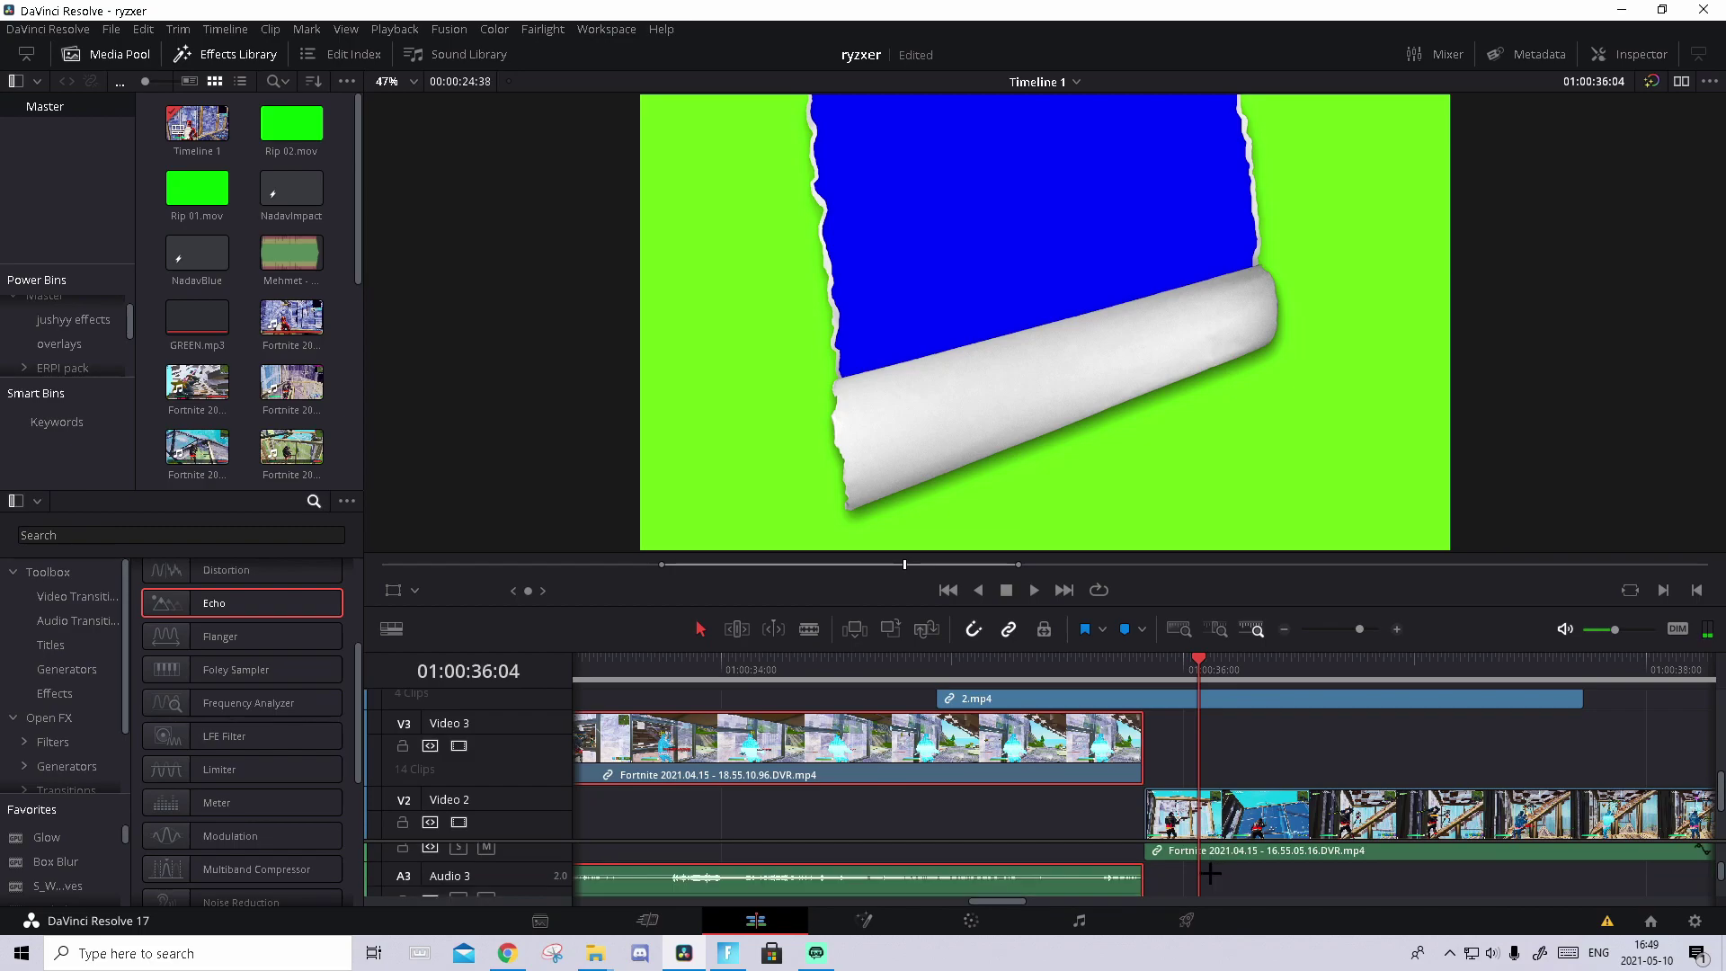
pyautogui.scroll(1, 1211, 875)
pyautogui.scroll(-1, 1228, 877)
pyautogui.scroll(1, 1267, 851)
# Trim 2.mp4 to end where blue fills the frame, then slide it to end with the V3 clip.
pyautogui.moveTo(1245, 728); pyautogui.dragTo(1270, 703)
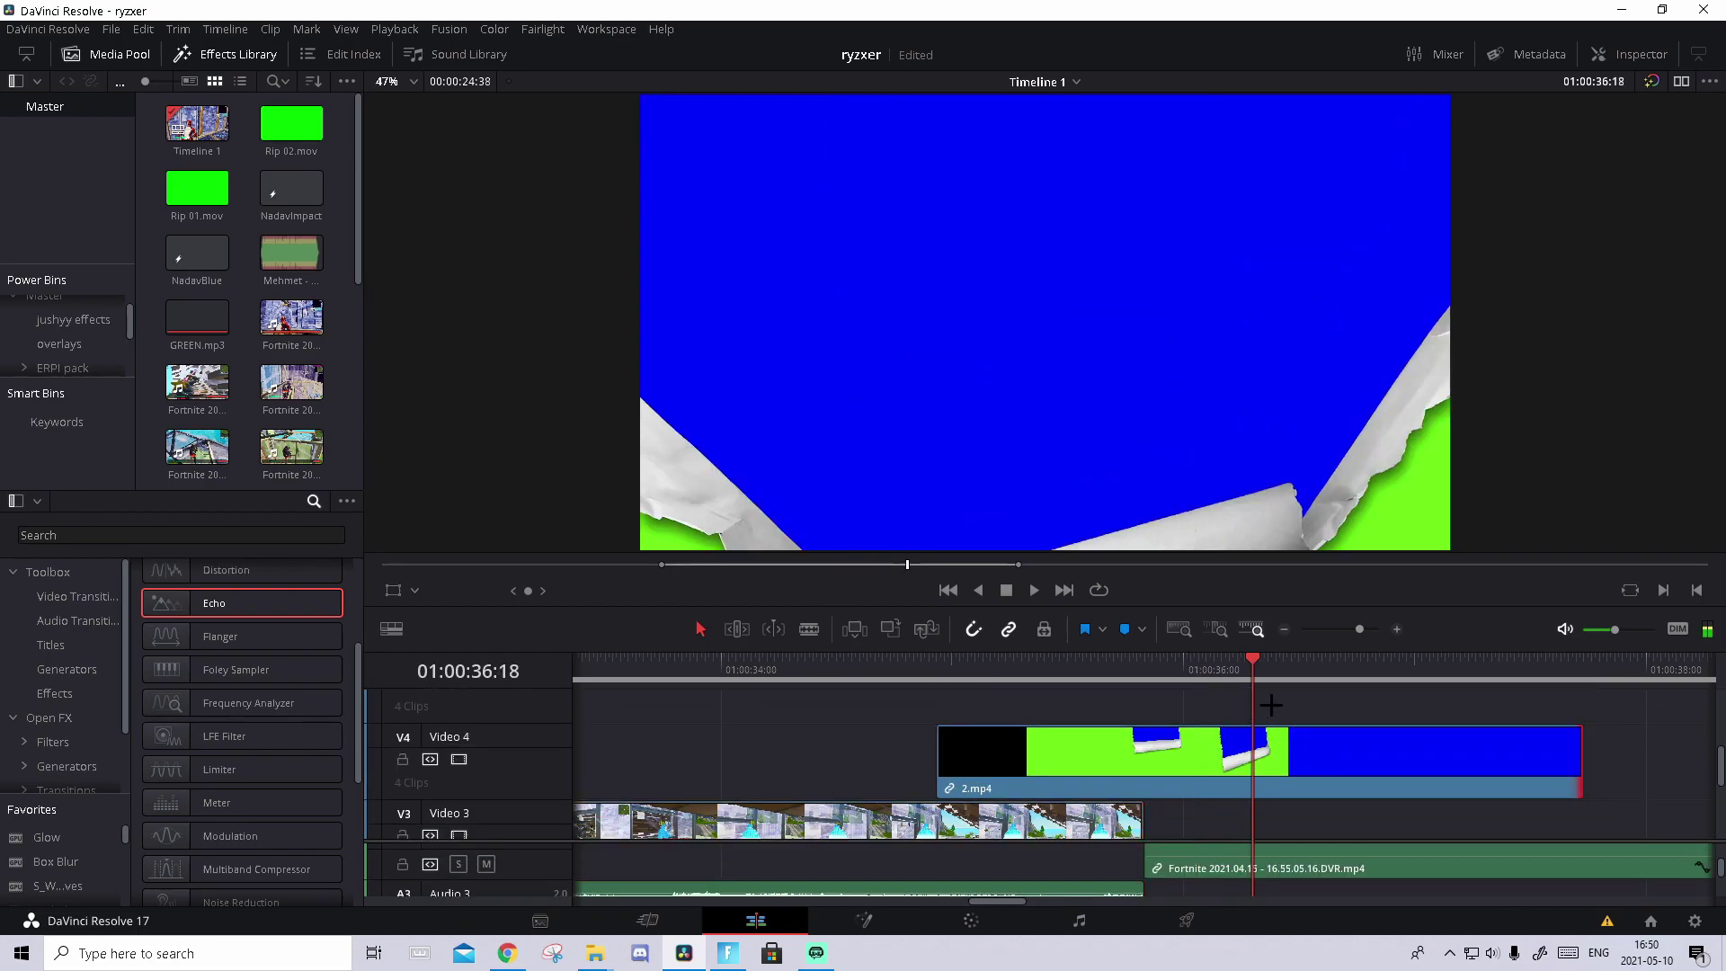
pyautogui.press('Right')
pyautogui.press('Right')
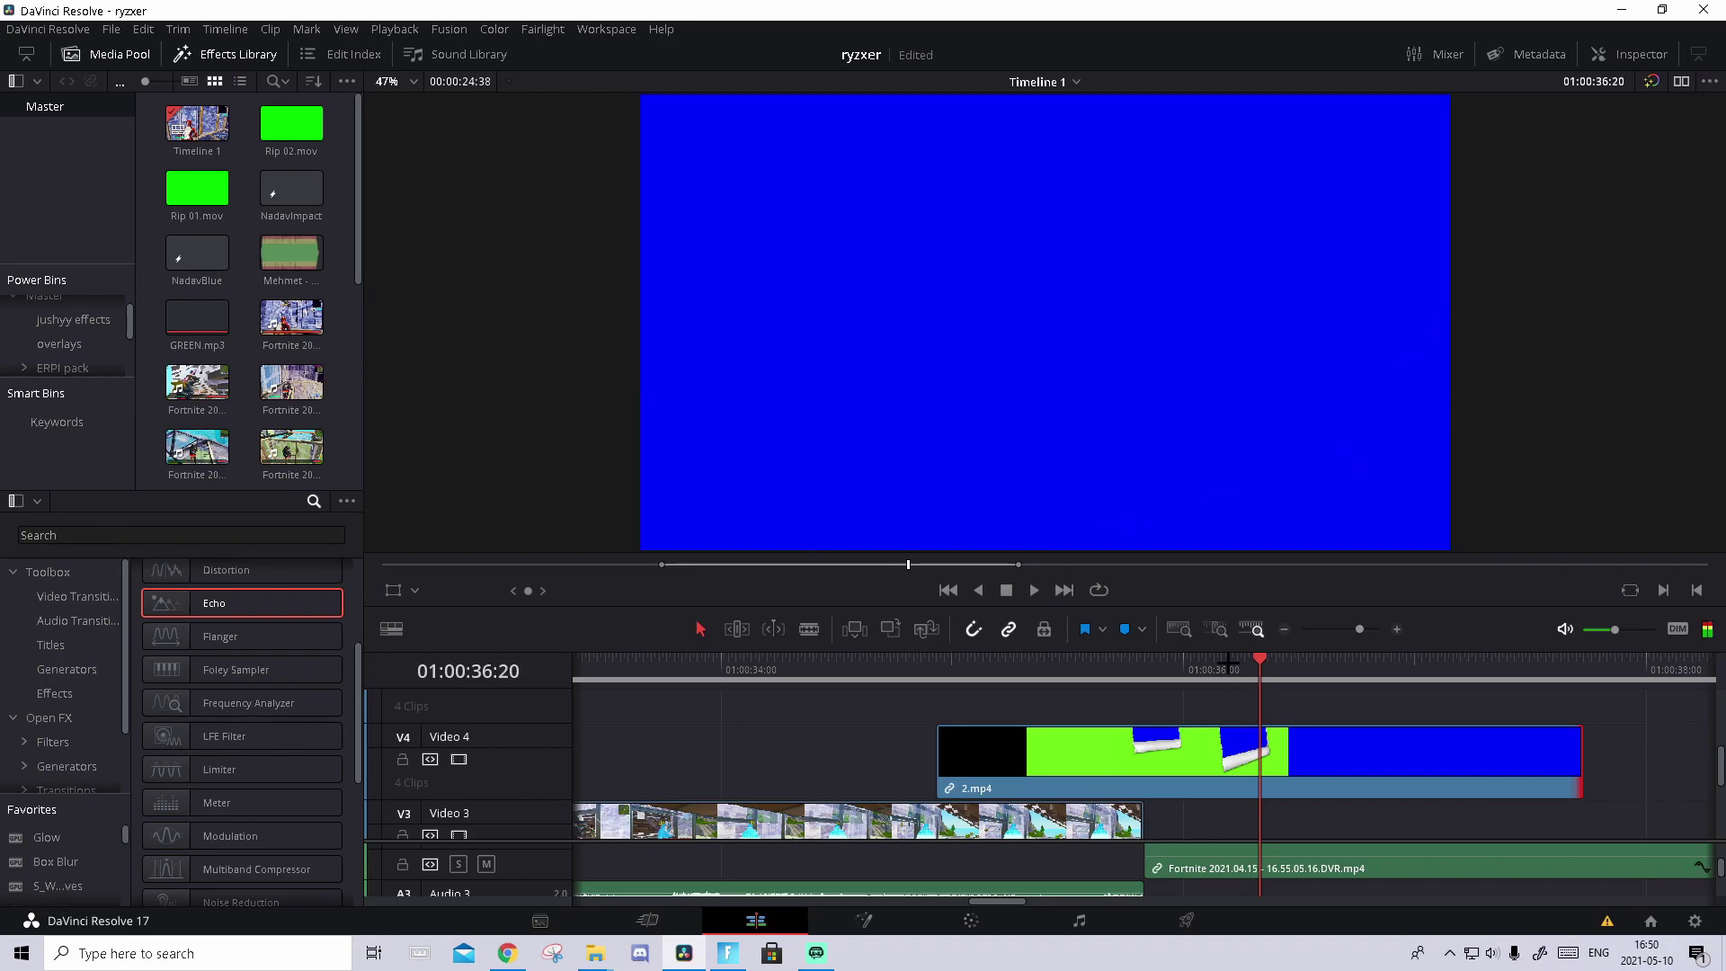
pyautogui.press('Right')
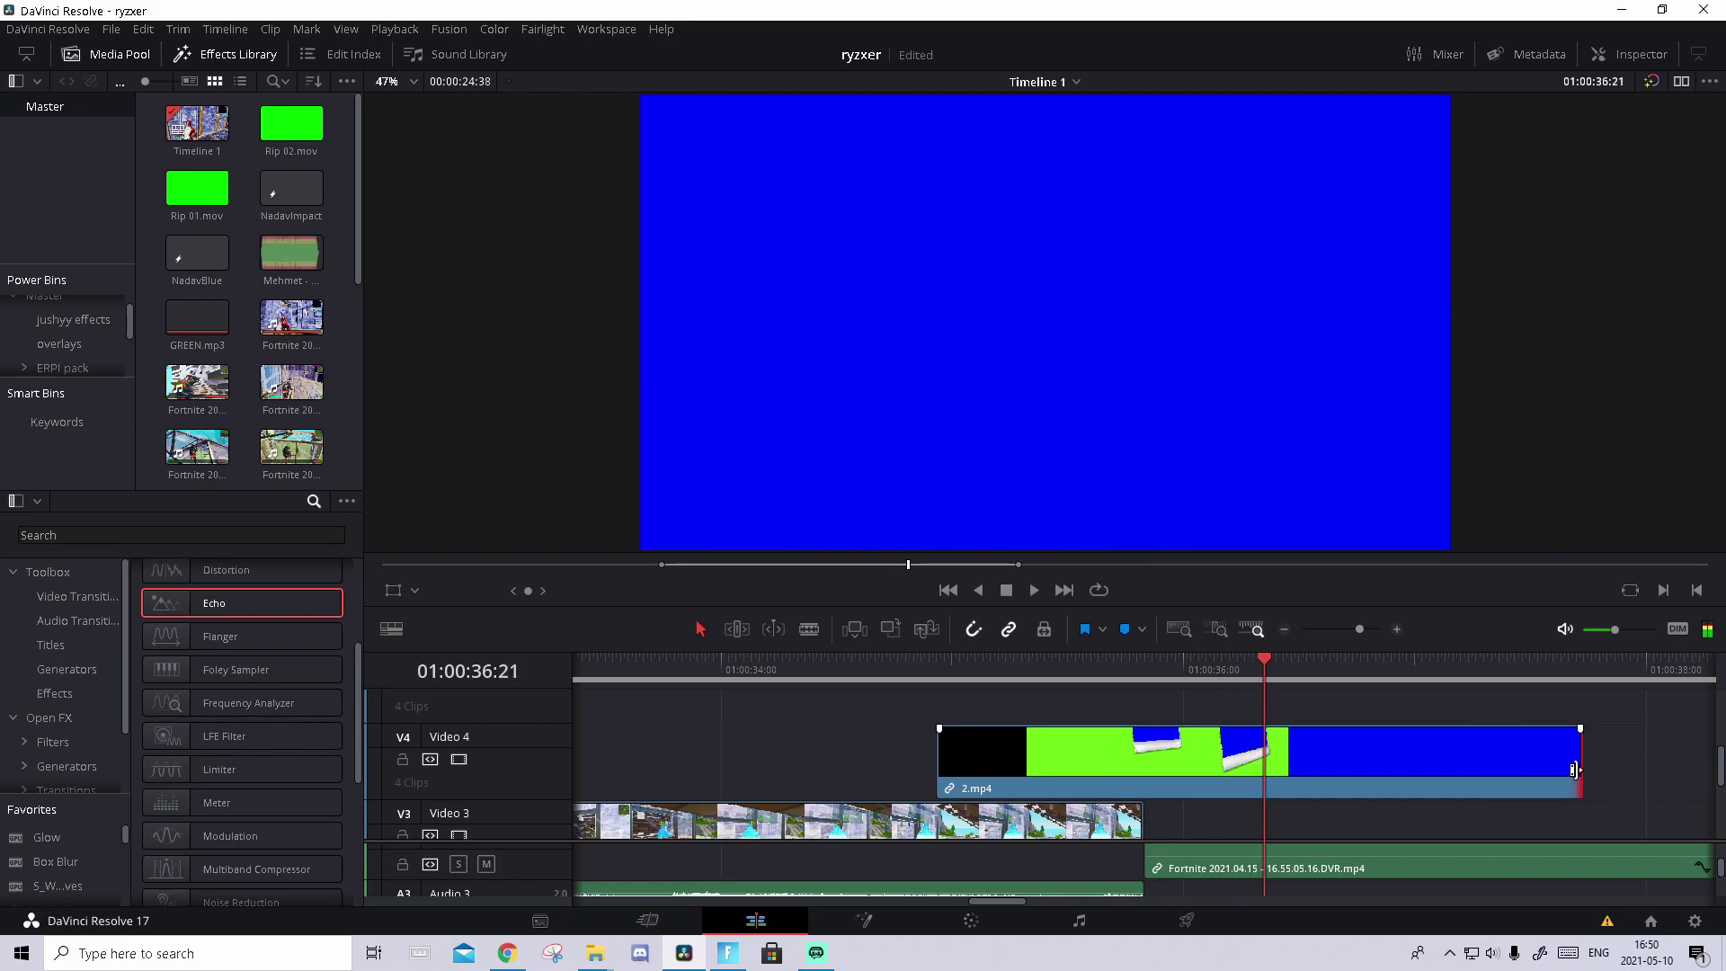
pyautogui.moveTo(1574, 756); pyautogui.dragTo(1238, 761)
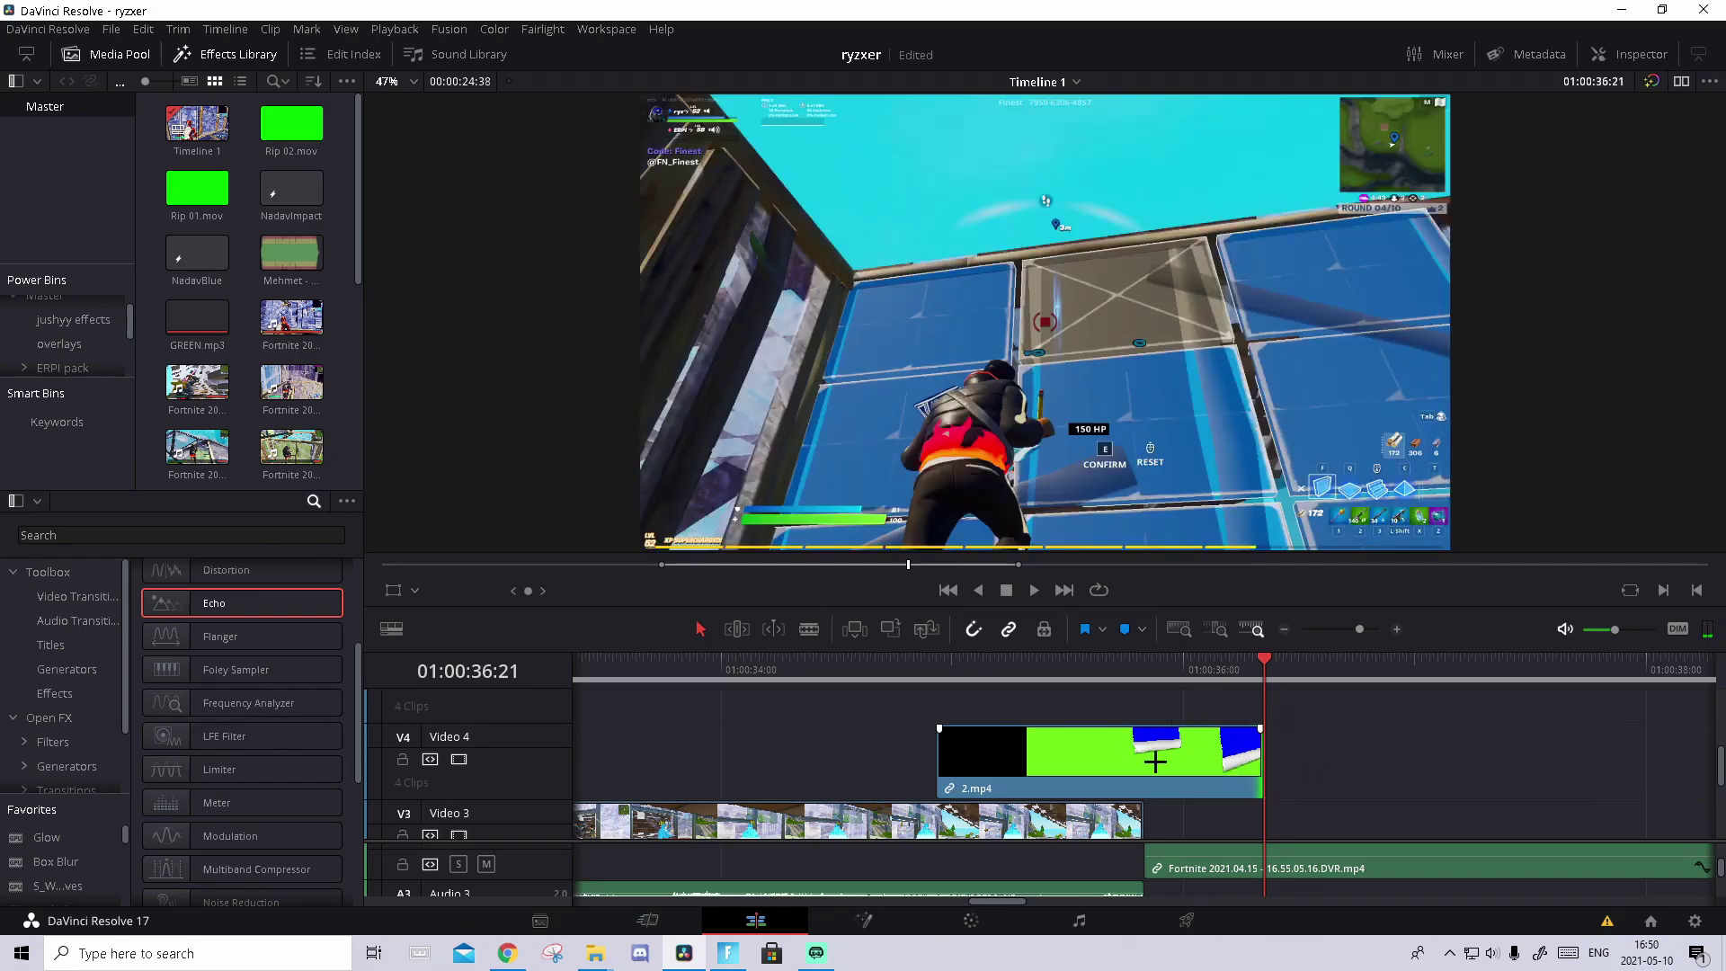
pyautogui.moveTo(1156, 761); pyautogui.dragTo(1038, 761)
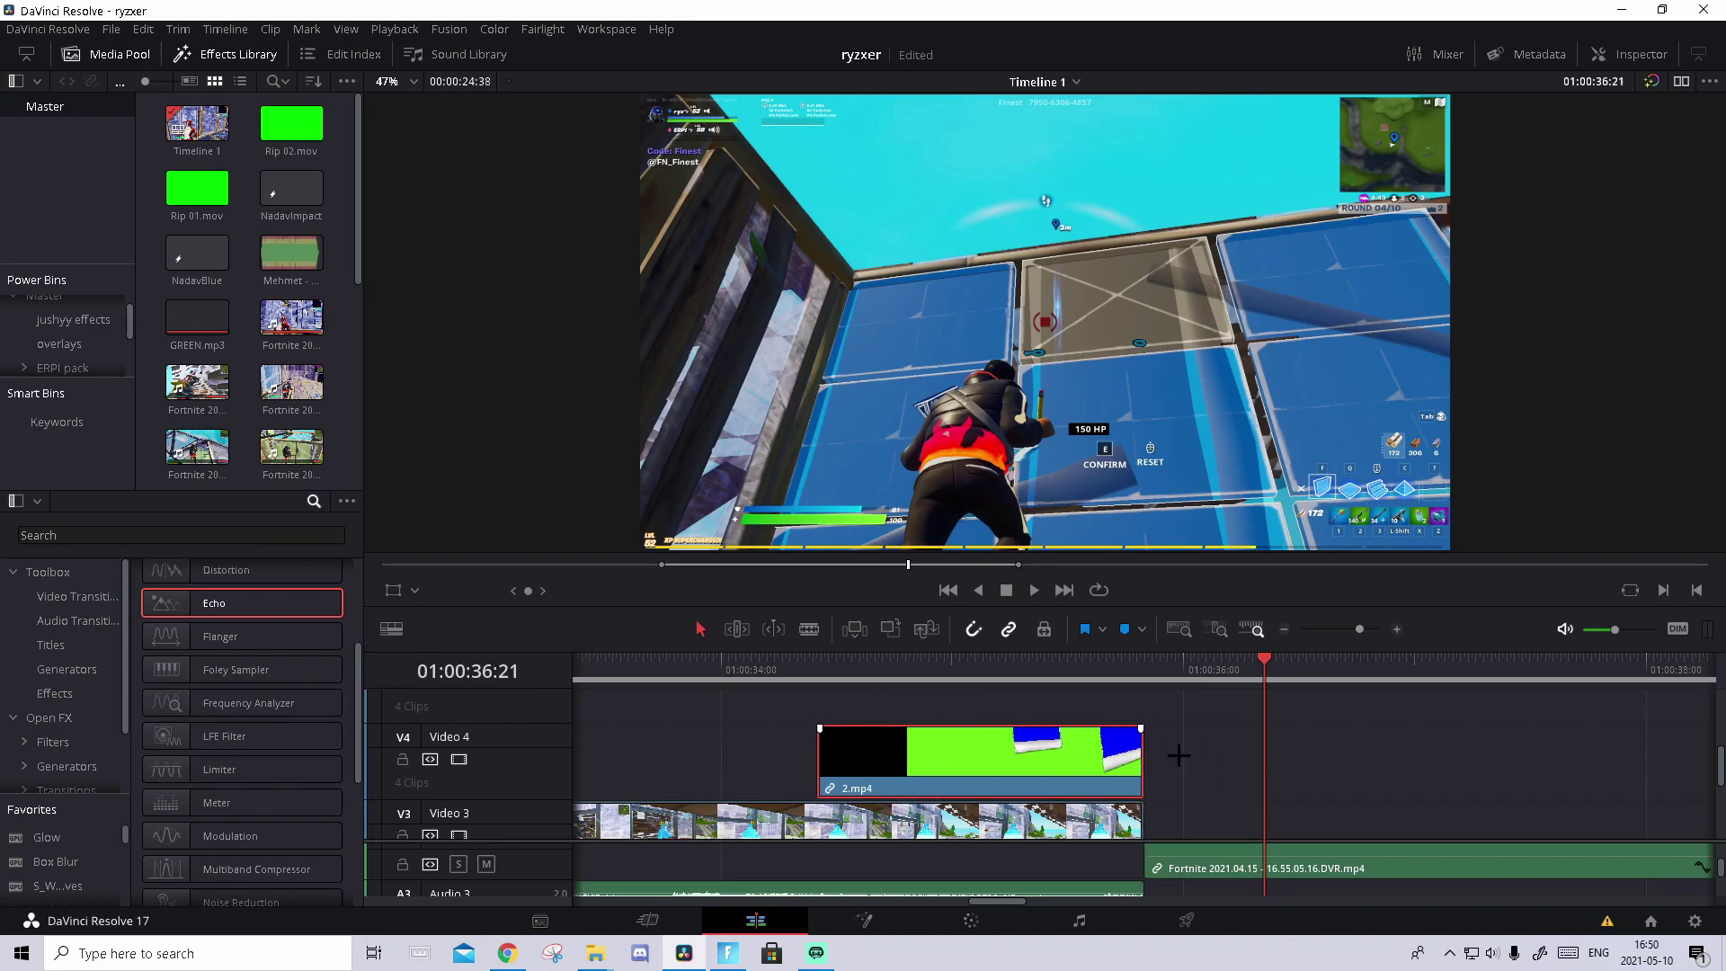
pyautogui.moveTo(1160, 661)
pyautogui.mouseDown()
pyautogui.moveTo(1039, 657)
pyautogui.moveTo(1167, 746)
pyautogui.mouseUp()
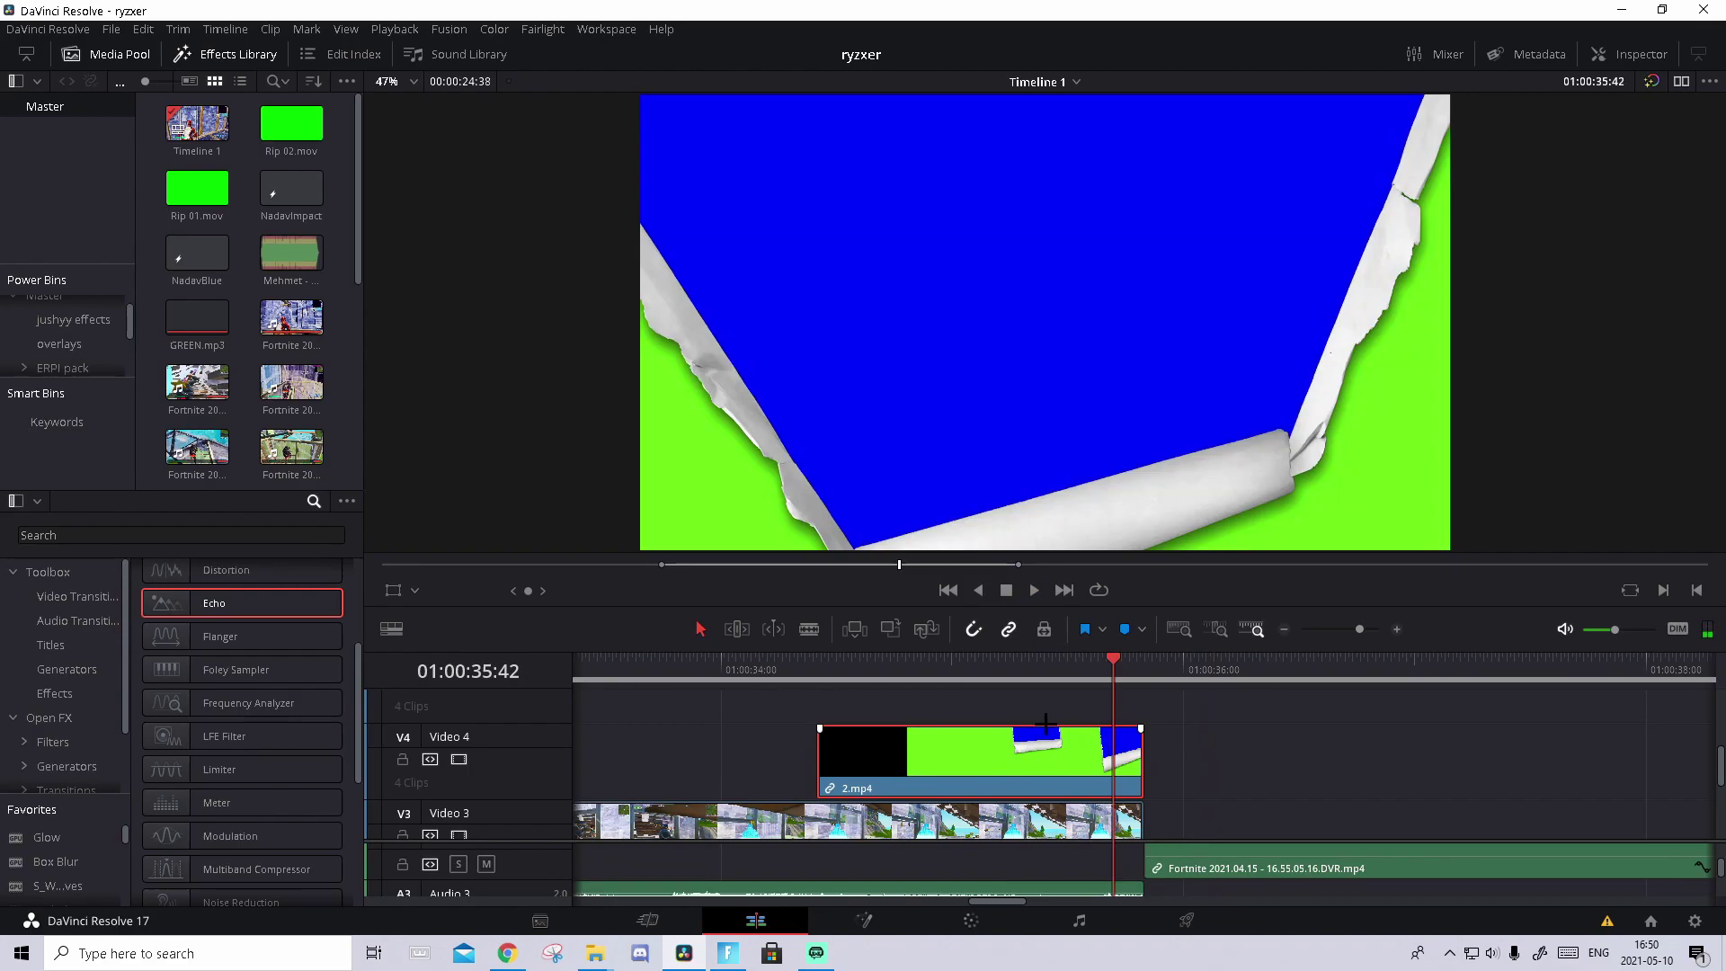
# On a green-and-paper frame, add an Alpha Output on the Color page and link node 01's alpha to it.
pyautogui.click(1040, 660)
pyautogui.moveTo(1039, 659); pyautogui.dragTo(1005, 659)
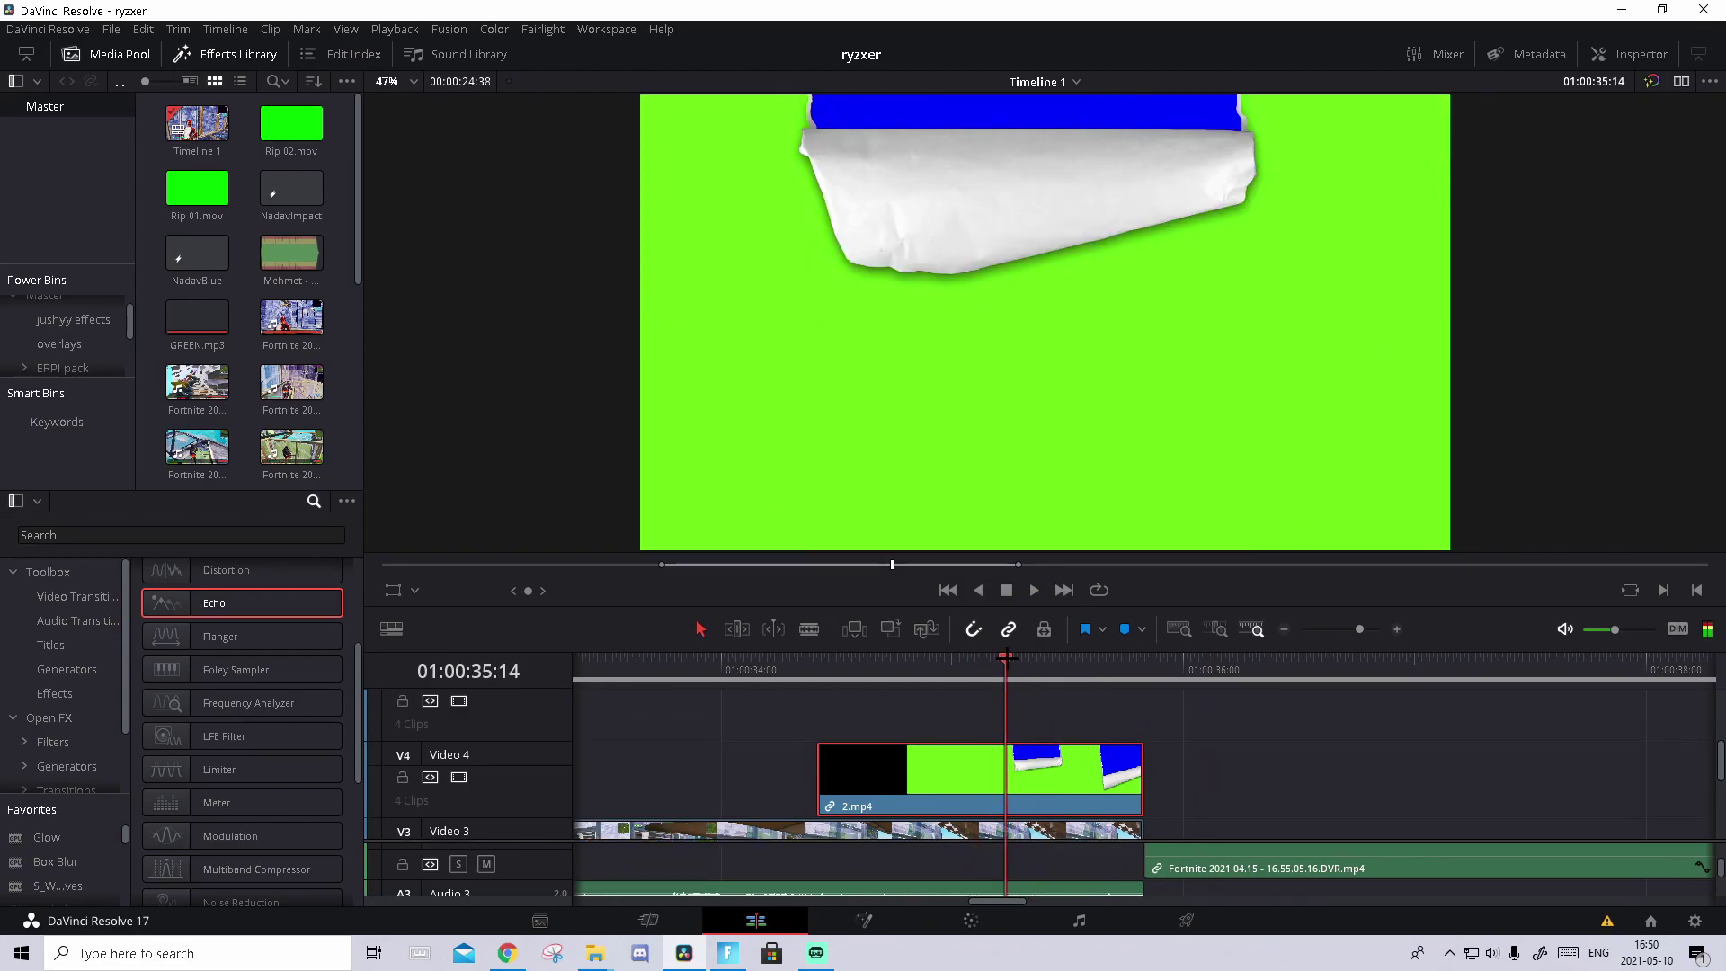
pyautogui.click(978, 920)
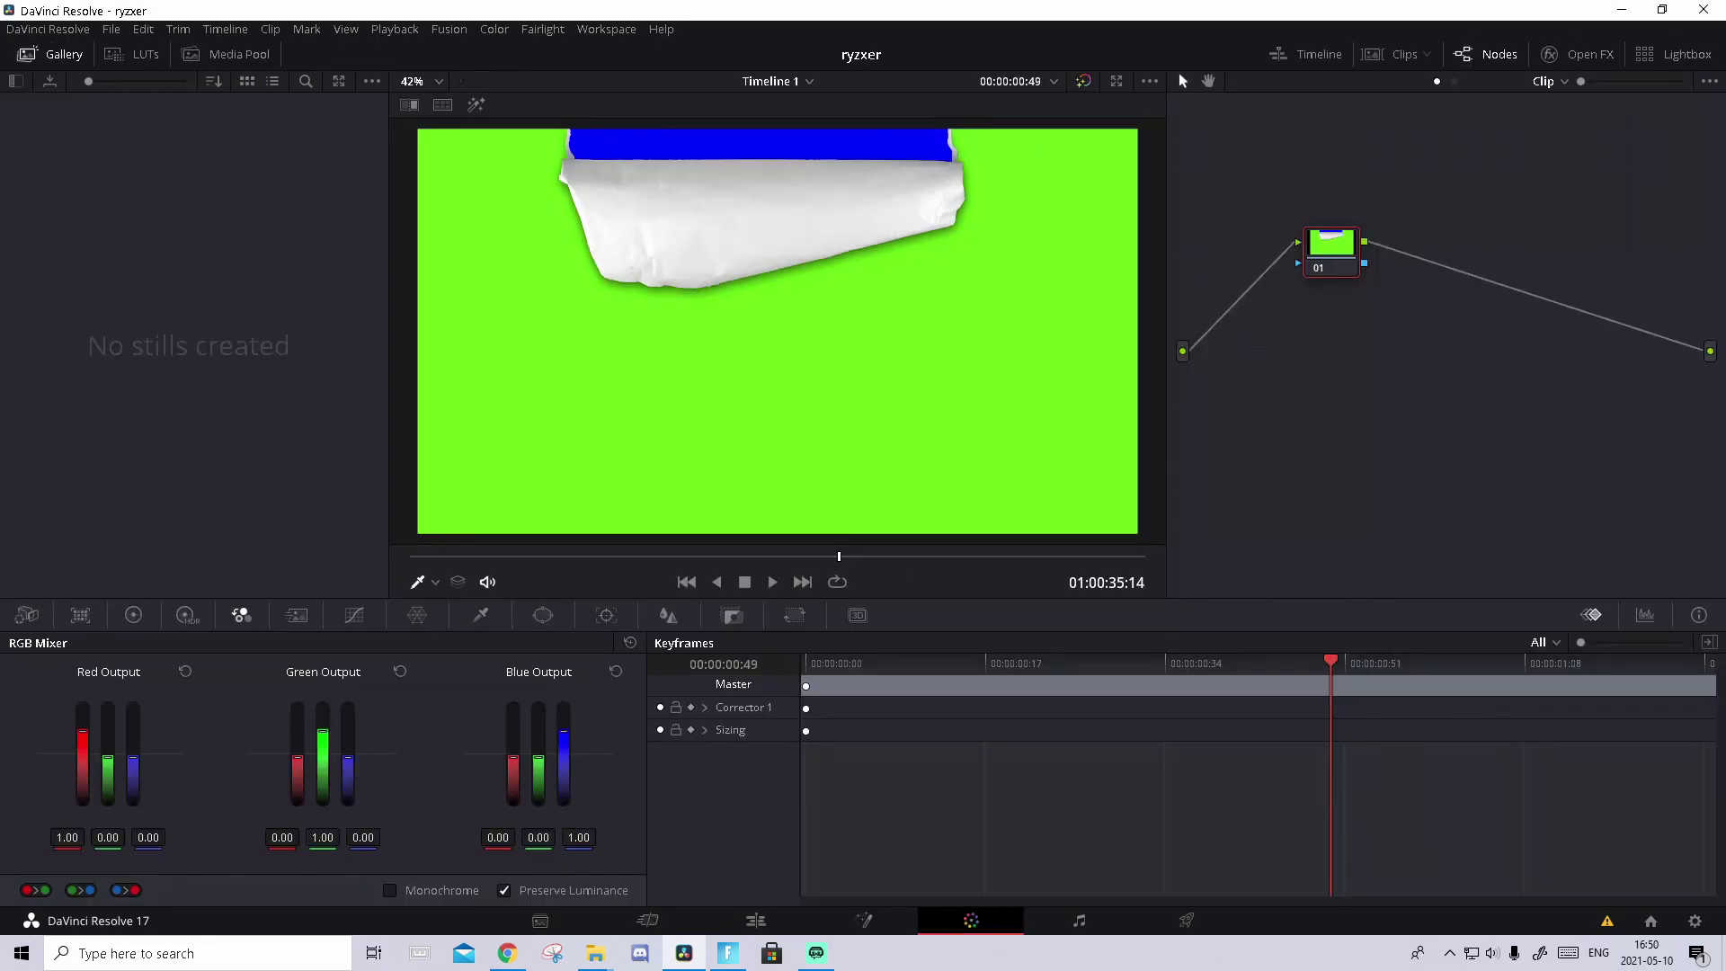
pyautogui.click(1489, 54)
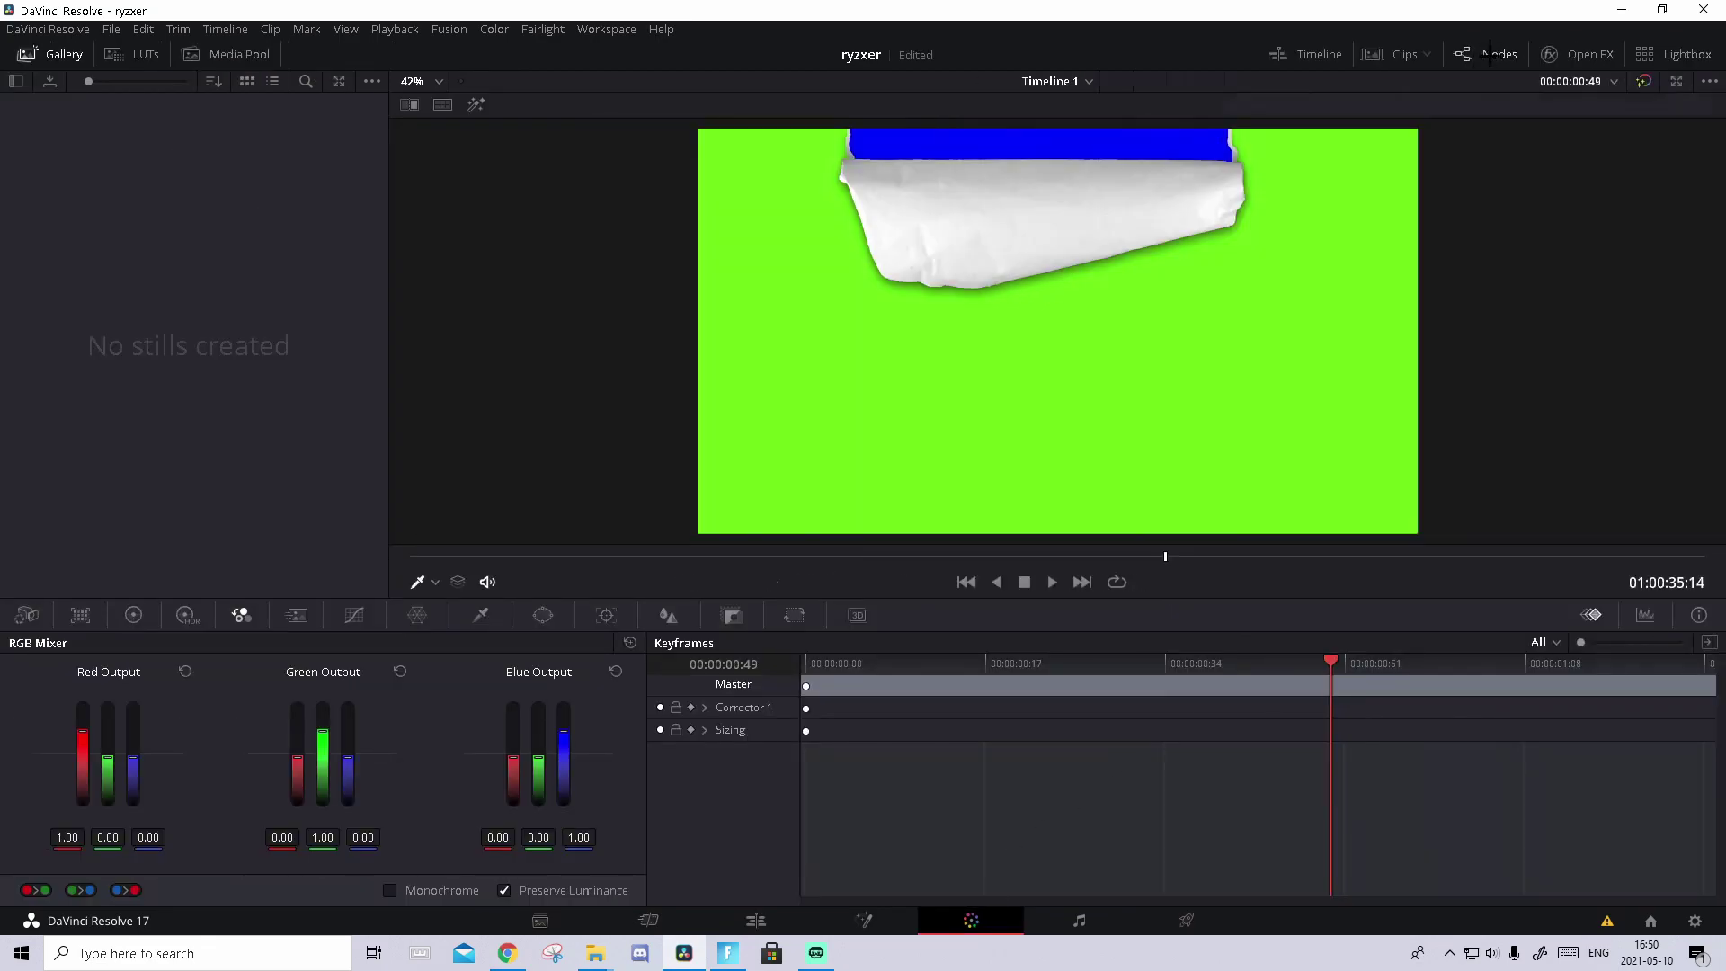
pyautogui.click(1507, 59)
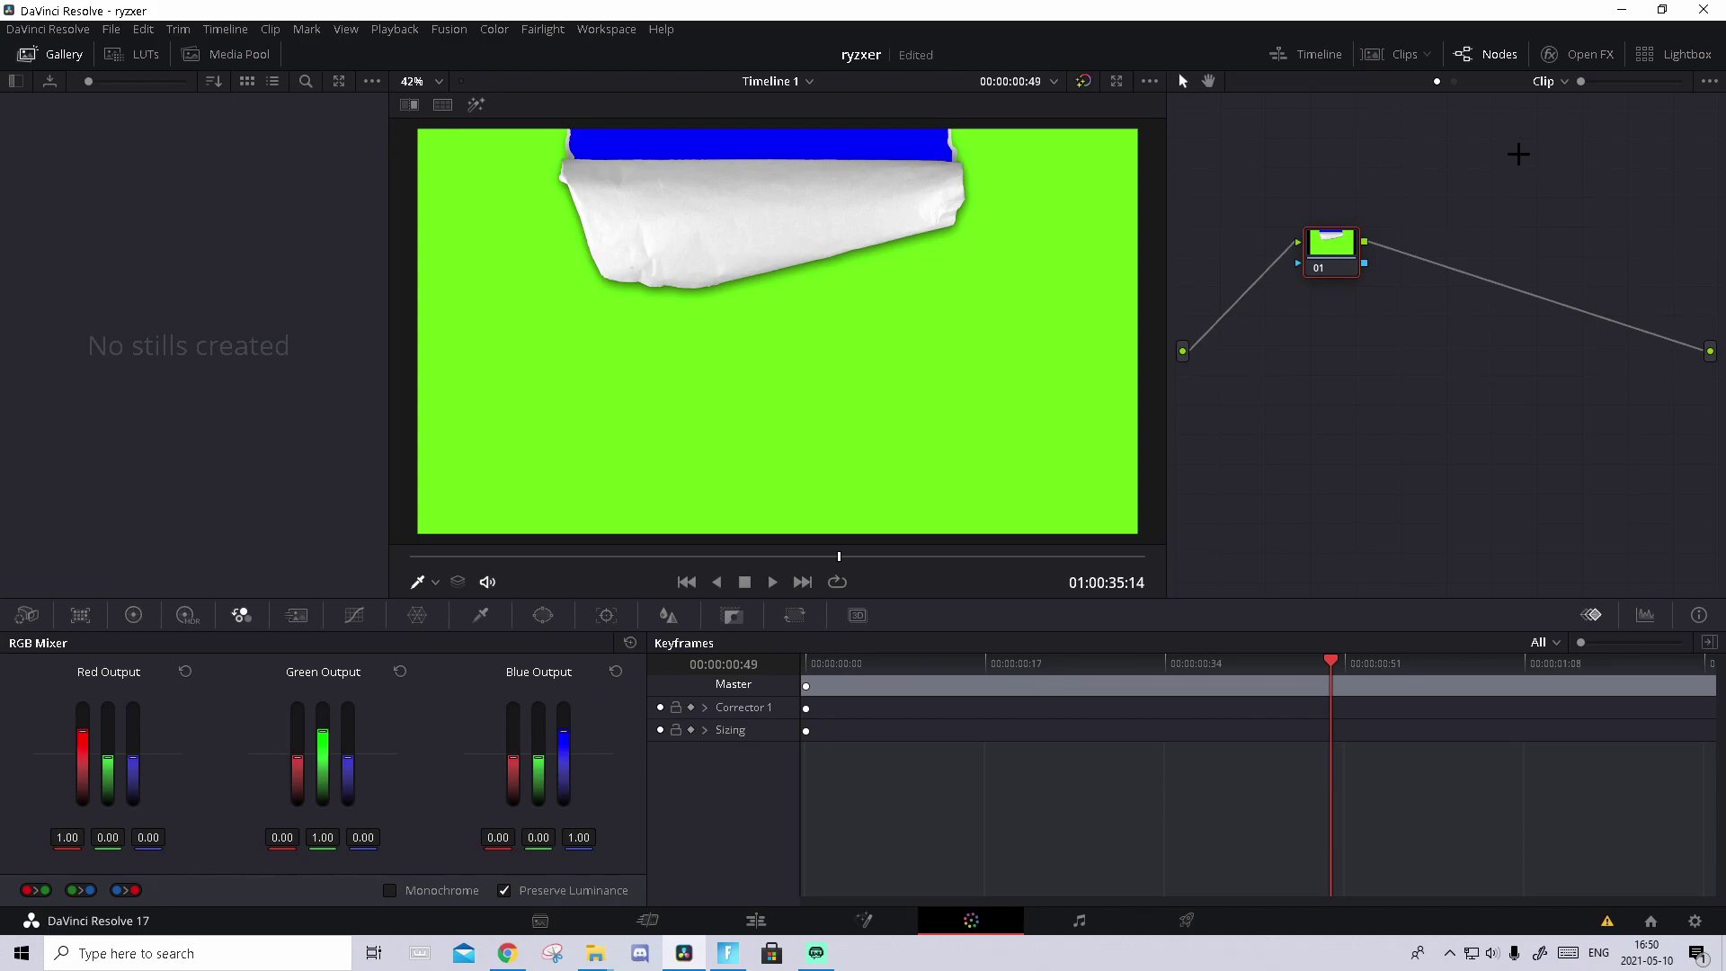
pyautogui.rightClick(1685, 397)
pyautogui.click(1524, 466)
pyautogui.moveTo(1707, 383); pyautogui.dragTo(1365, 262)
# Qualify the green screen, invert the key, and widen saturation and luminance ranges down to zero.
pyautogui.click(481, 616)
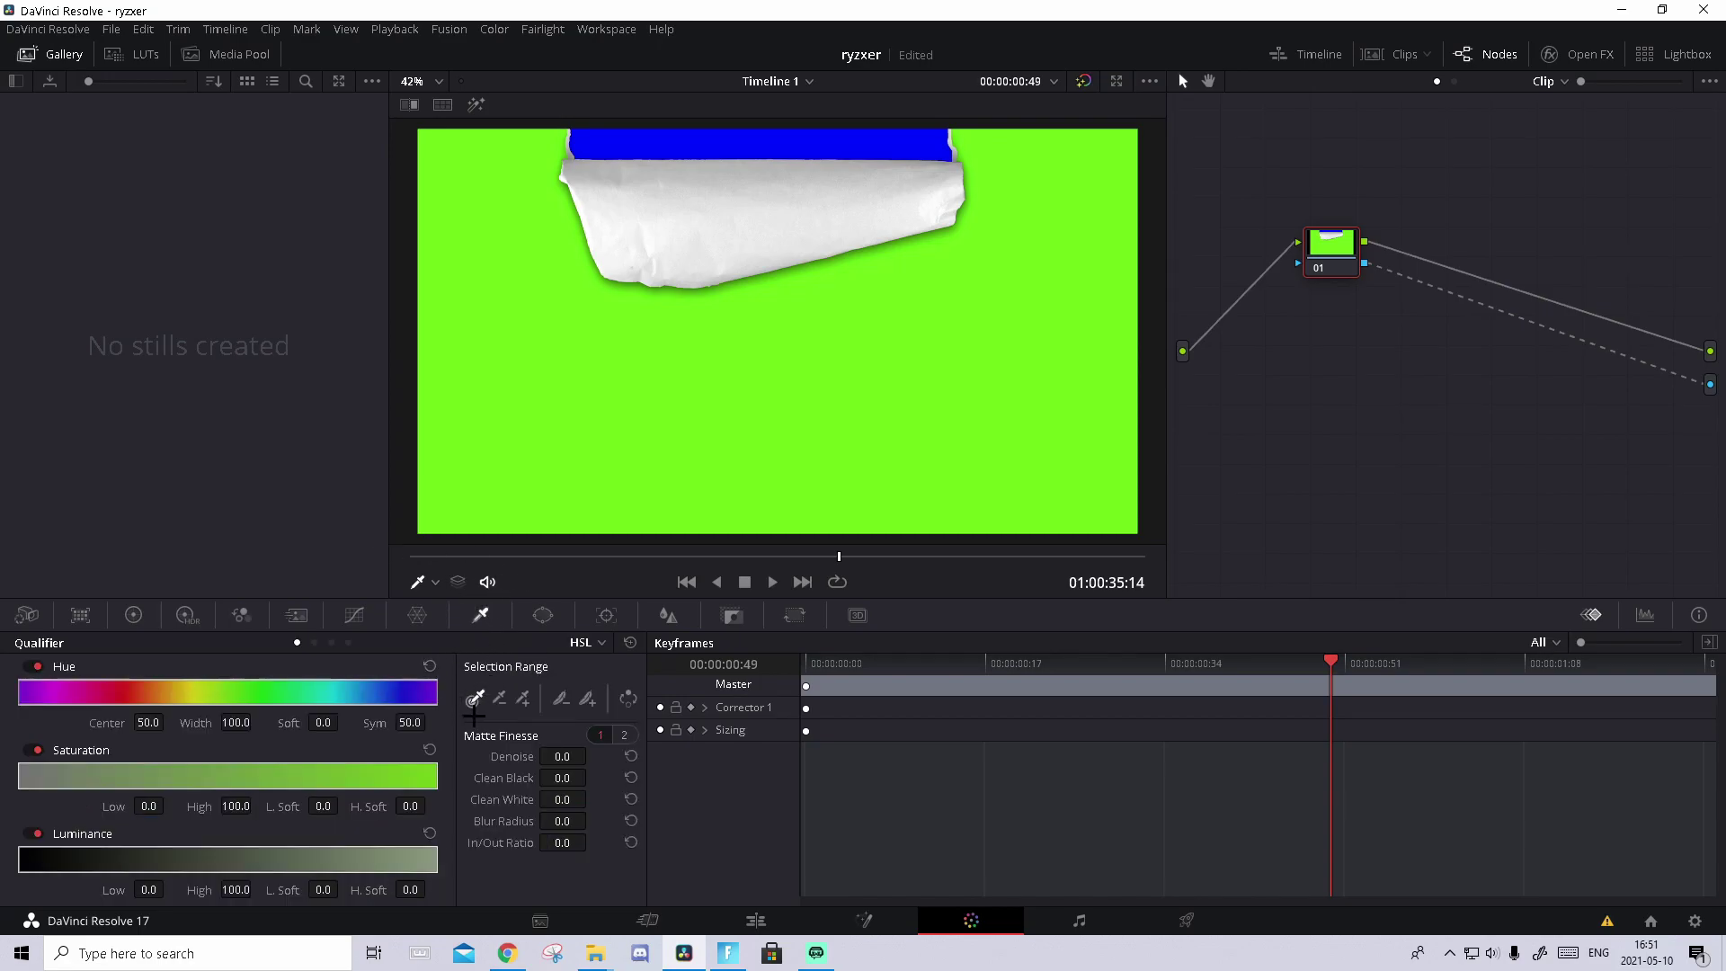
pyautogui.click(771, 405)
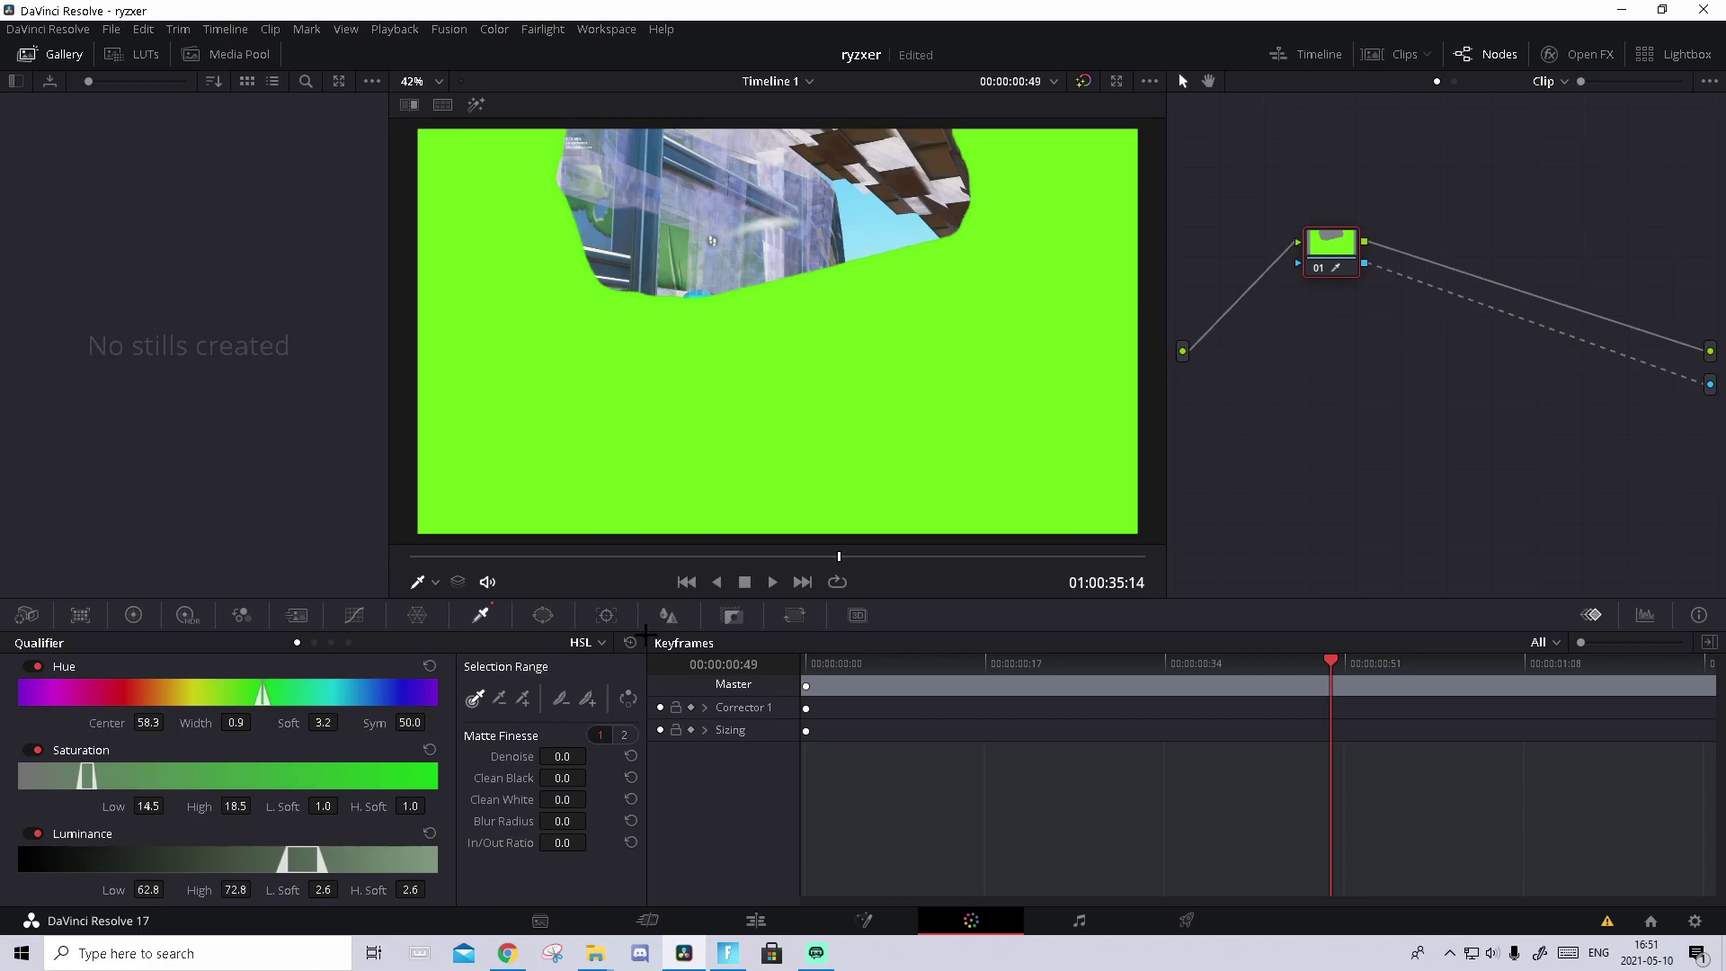
pyautogui.click(628, 700)
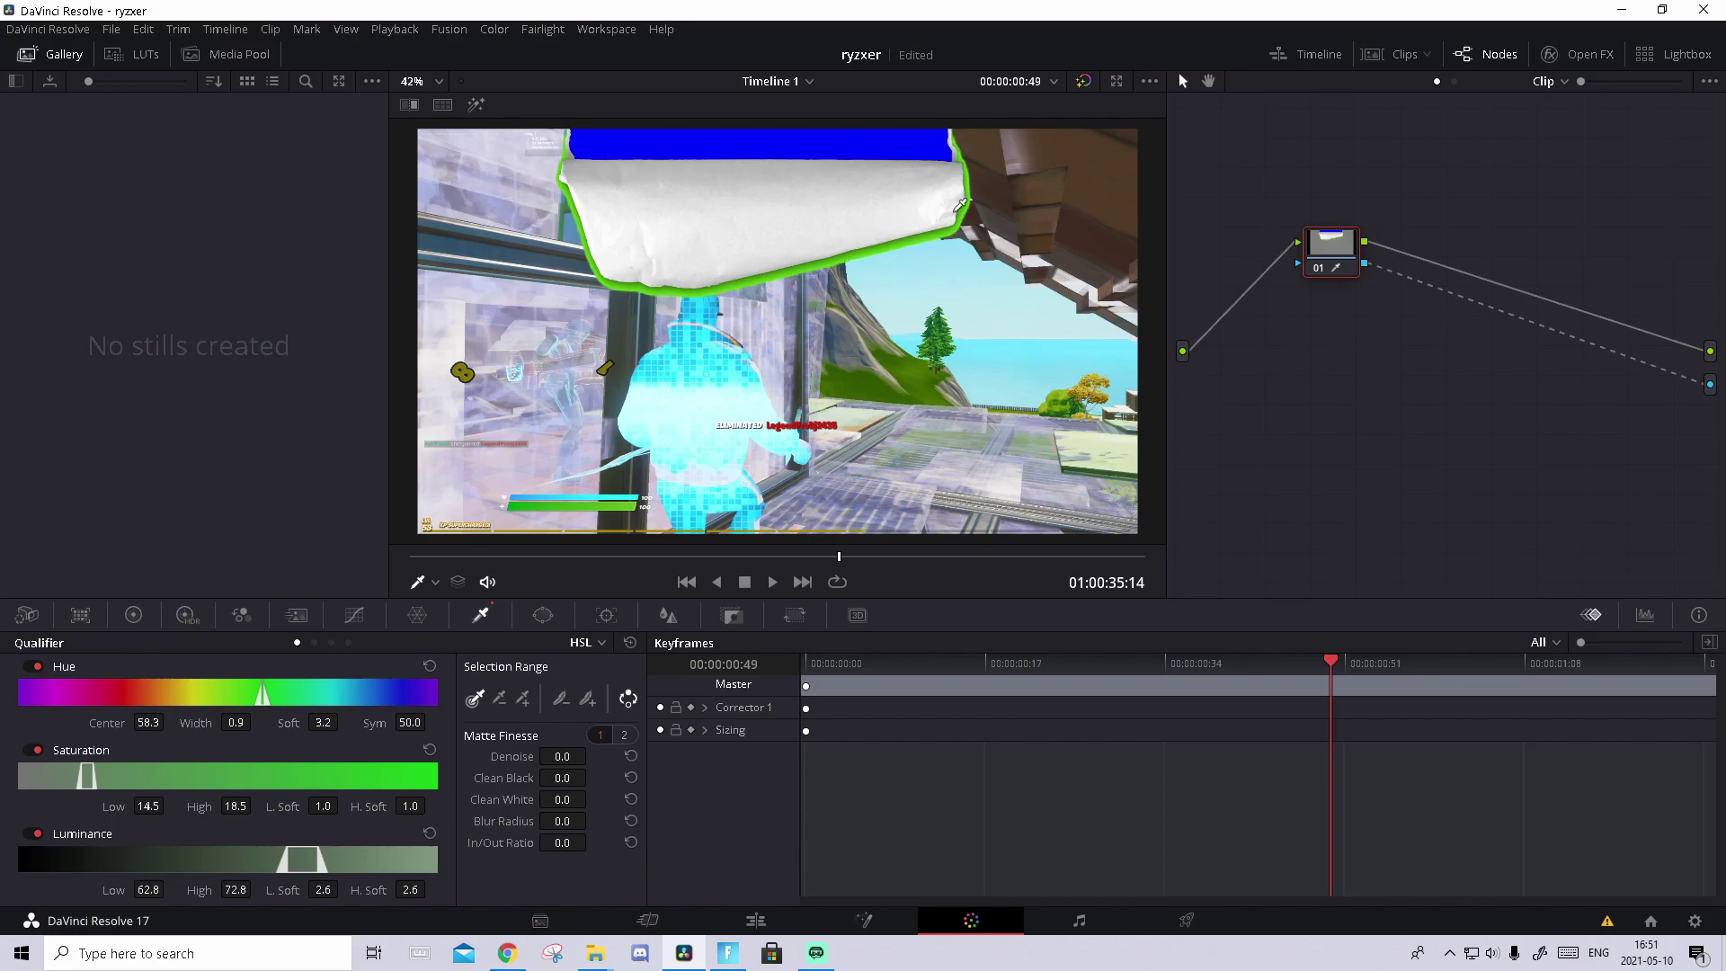
pyautogui.moveTo(81, 779); pyautogui.dragTo(3, 779)
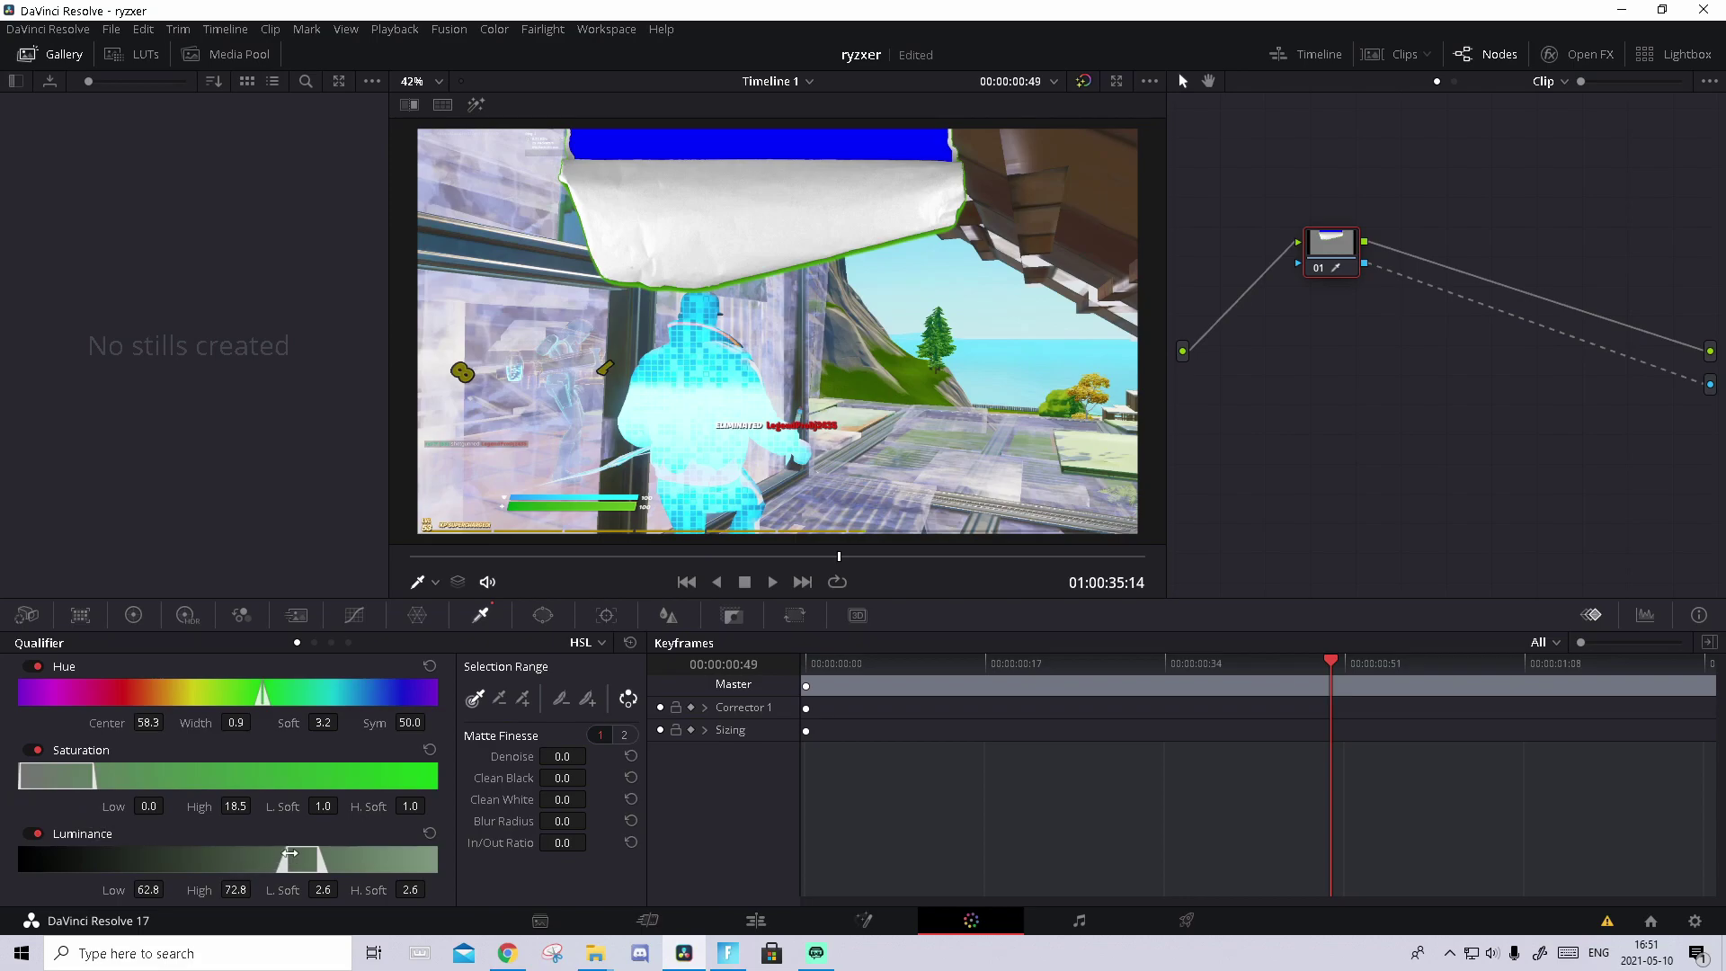
pyautogui.moveTo(283, 858); pyautogui.dragTo(5, 864)
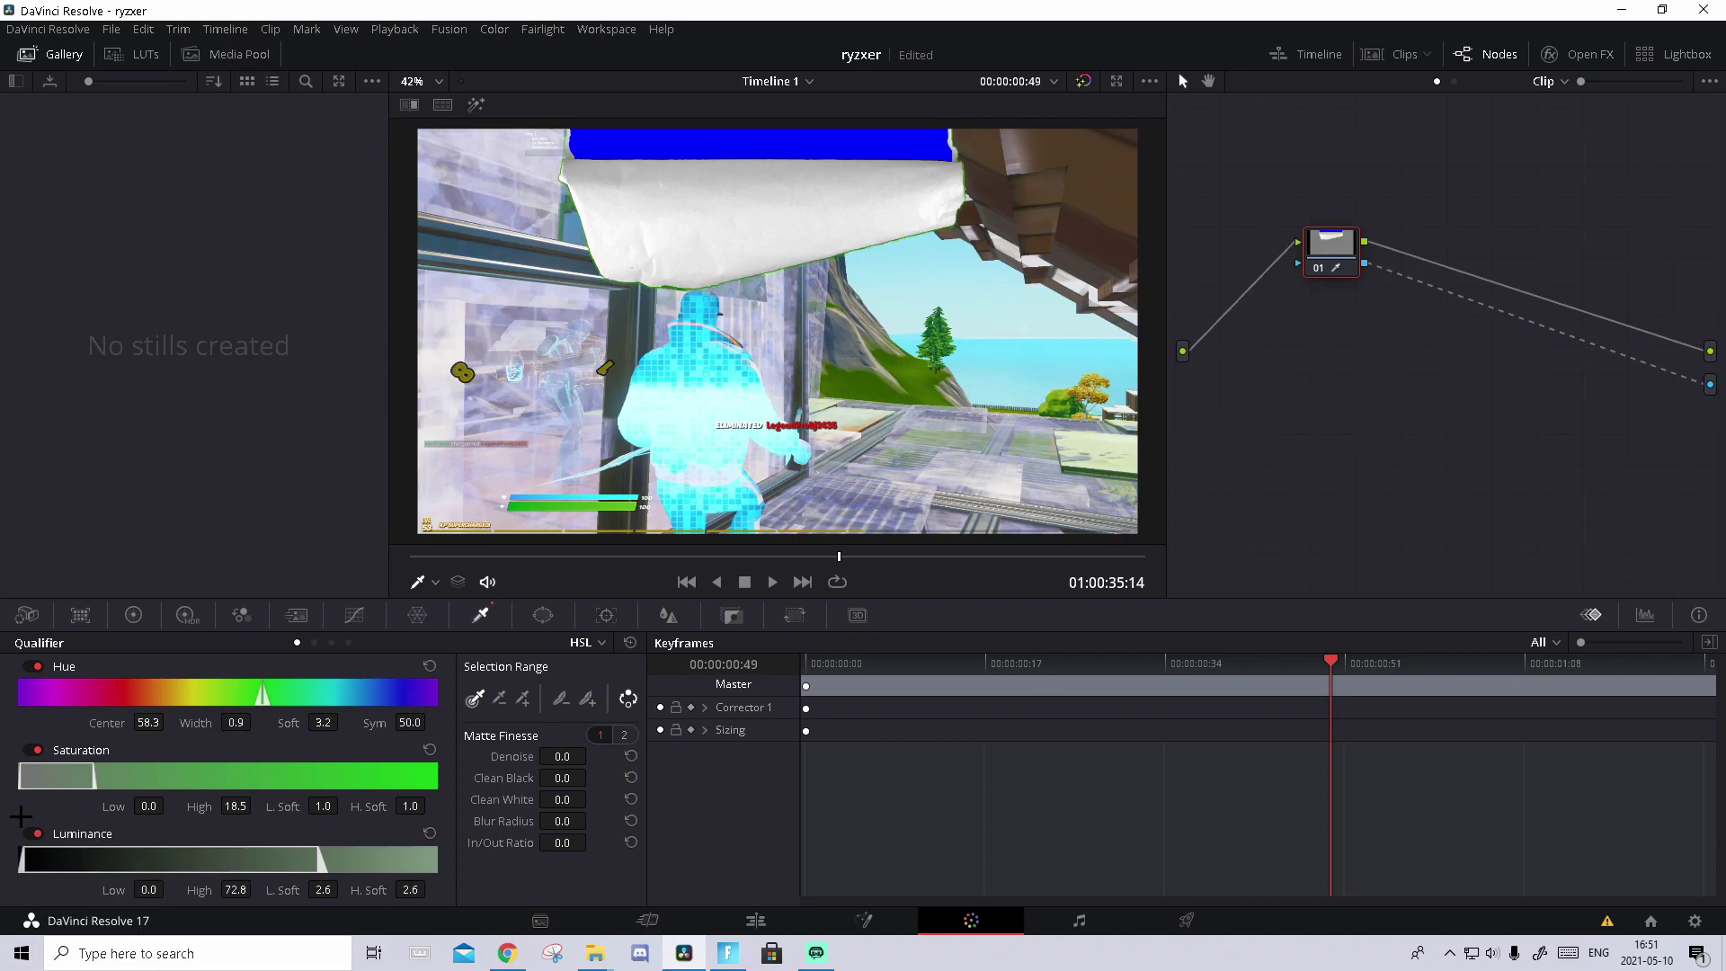
pyautogui.moveTo(230, 769); pyautogui.dragTo(144, 770)
# Combine the V3 and V4 clips into Compound Clip 6 on the Edit page.
pyautogui.click(756, 919)
pyautogui.scroll(-2, 1194, 715)
pyautogui.scroll(-2, 1194, 715)
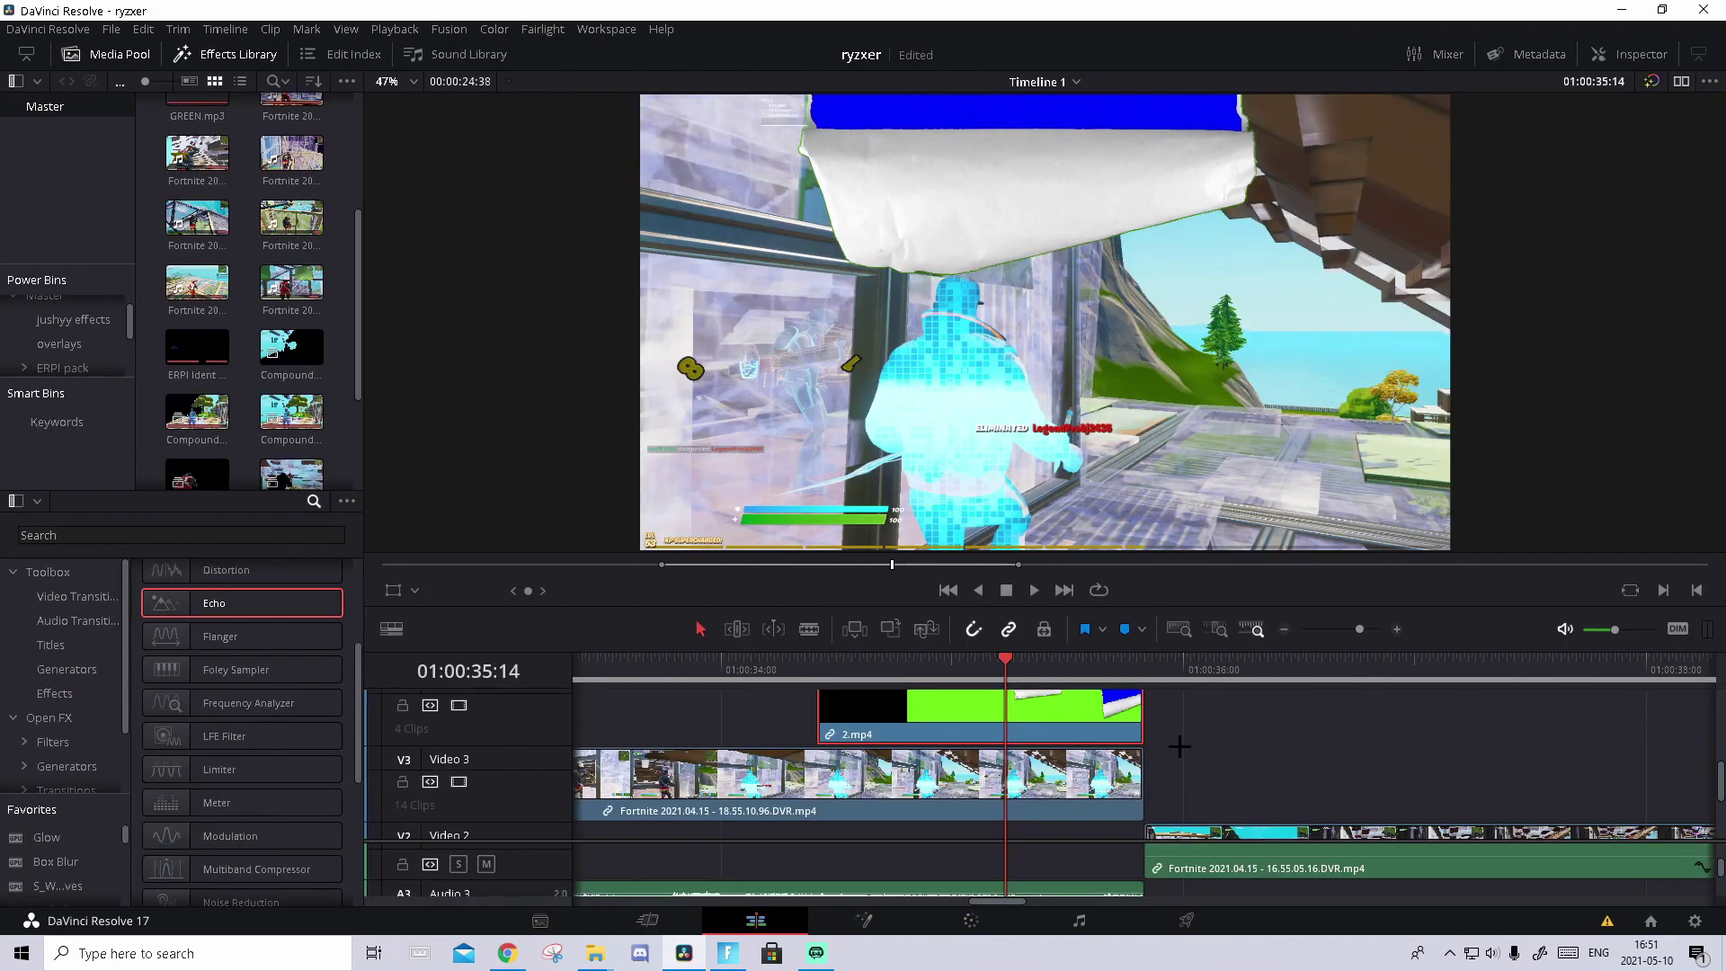
pyautogui.scroll(-1, 1186, 748)
pyautogui.scroll(1, 1065, 731)
pyautogui.scroll(1, 1052, 735)
pyautogui.moveTo(1201, 798); pyautogui.dragTo(999, 722)
pyautogui.rightClick(1053, 720)
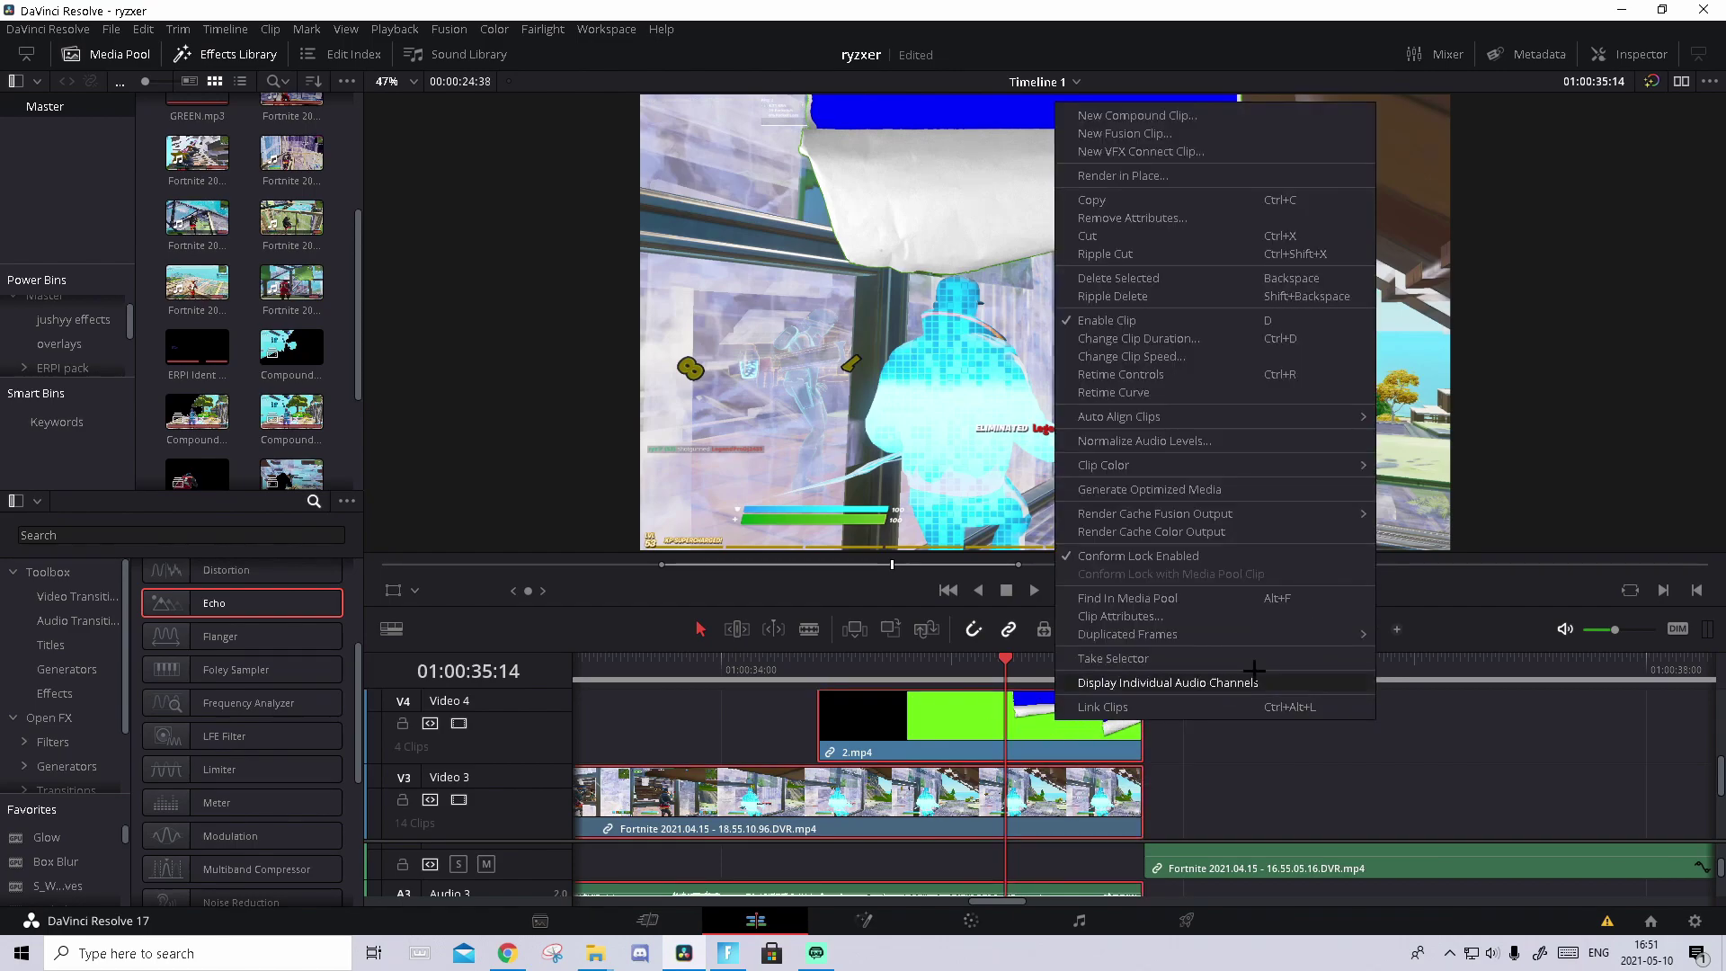
pyautogui.click(1185, 114)
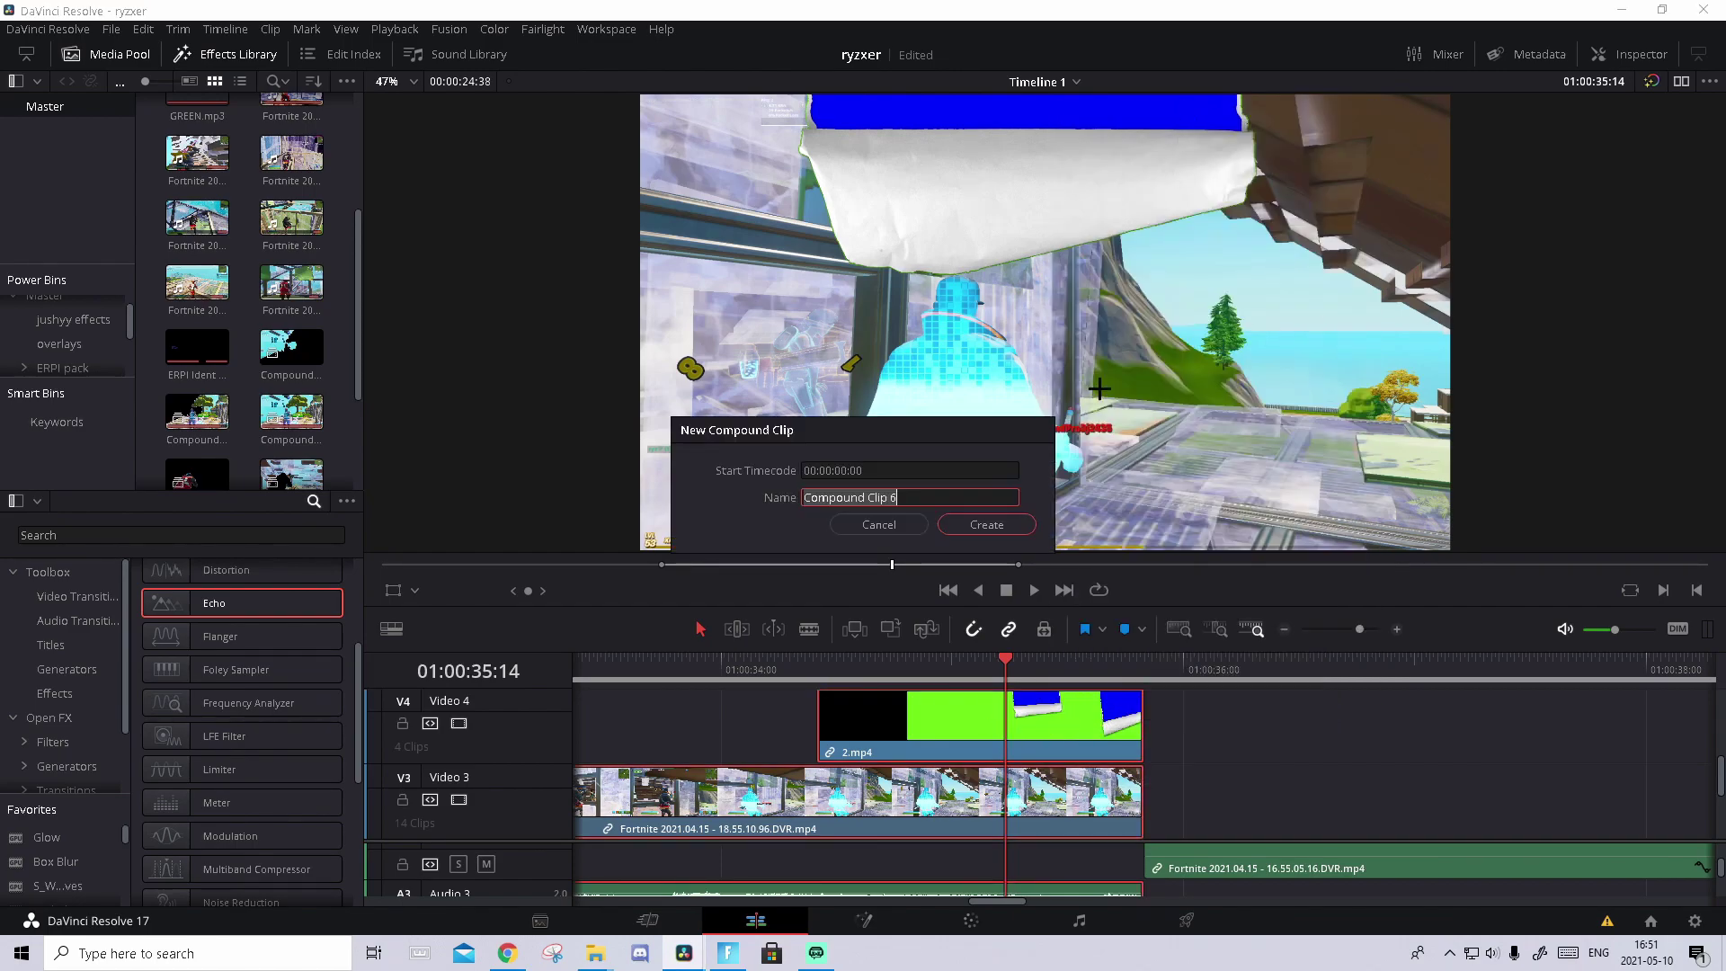
pyautogui.click(985, 524)
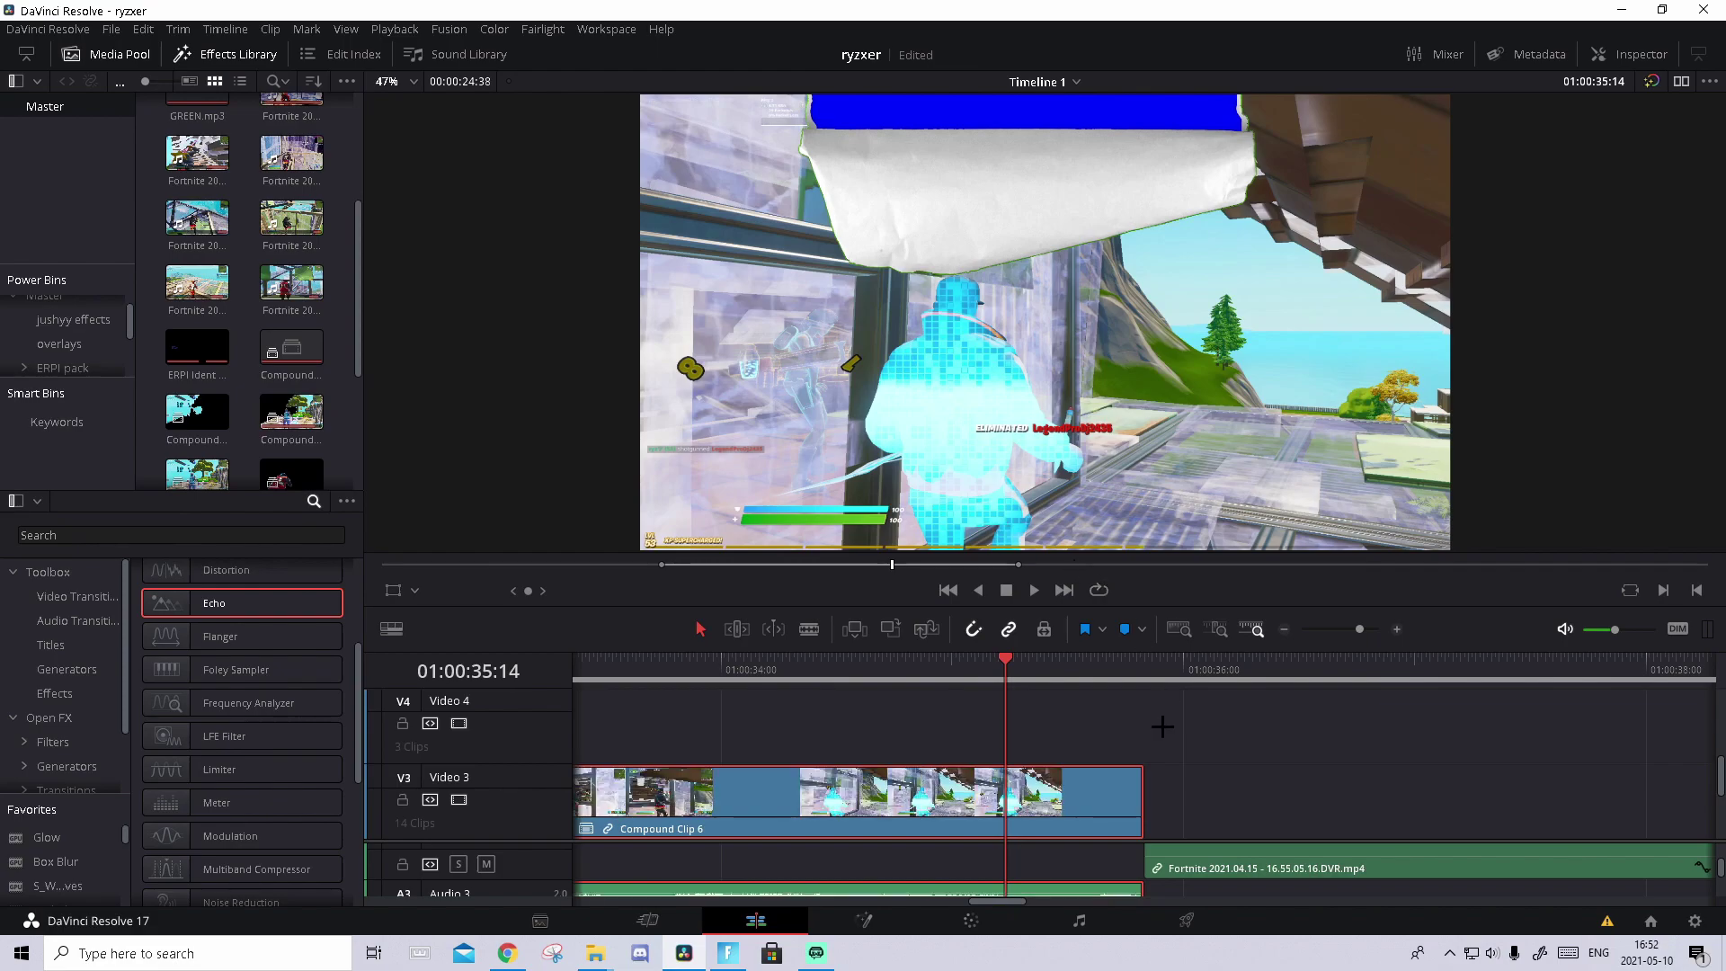
pyautogui.scroll(-1, 1160, 716)
# Extend the second Fortnite clip's start back to begin under the paper tear.
pyautogui.click(1073, 696)
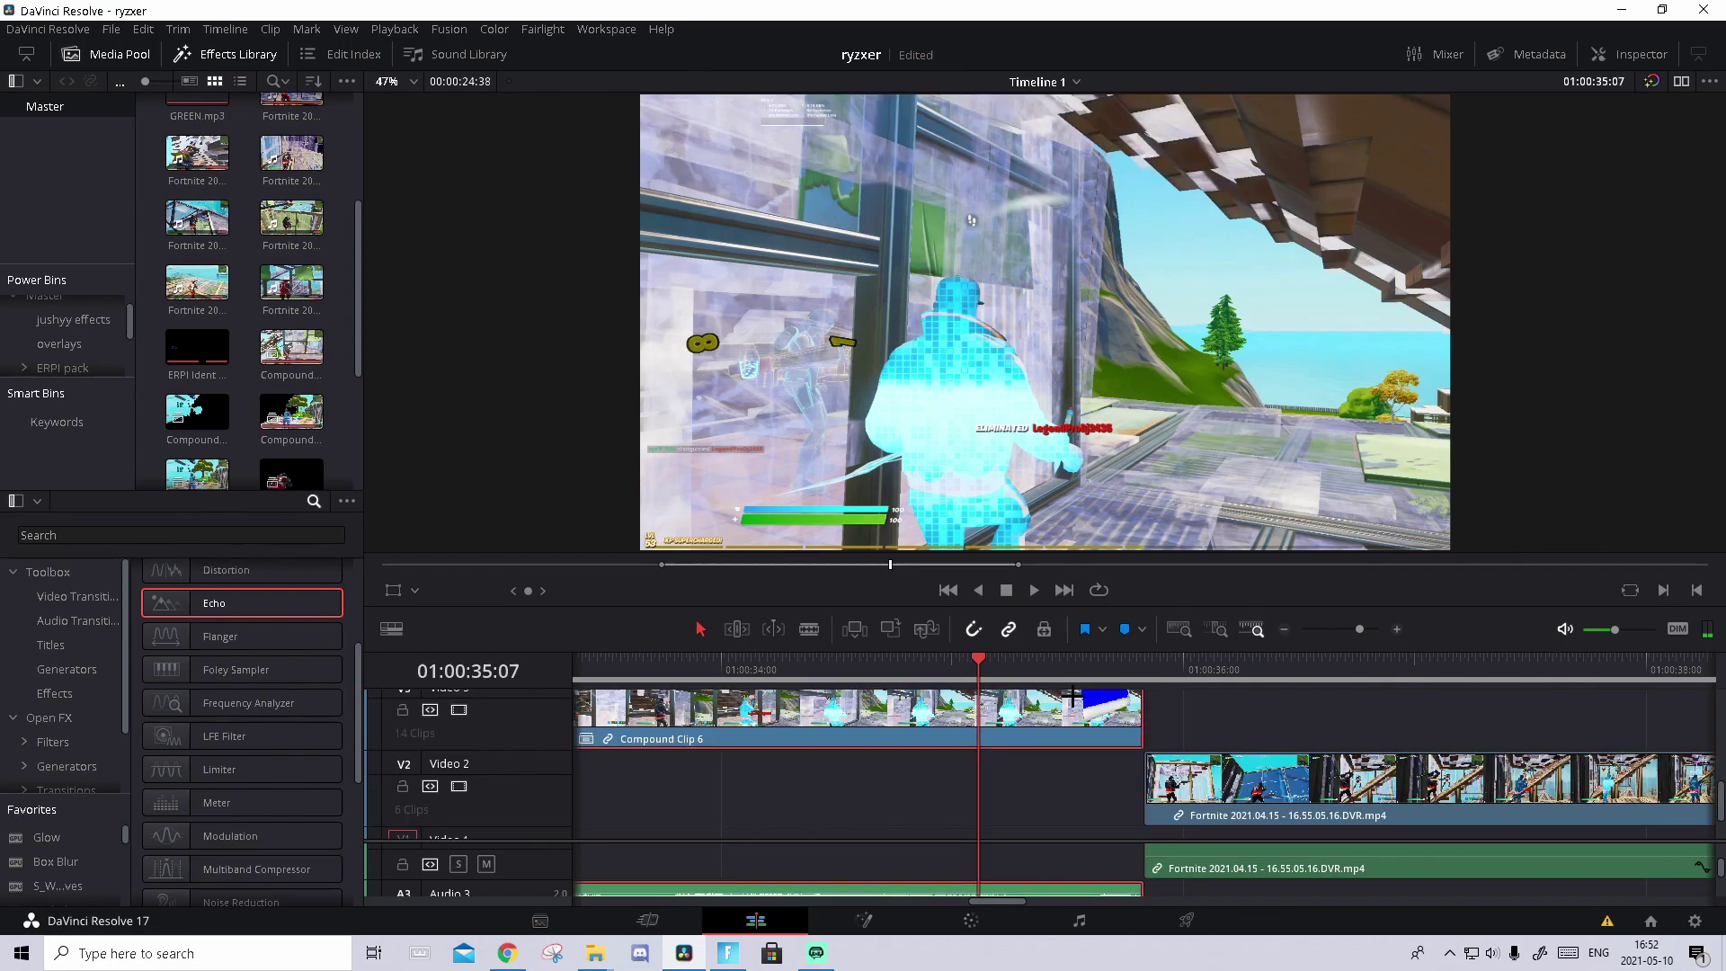
pyautogui.press('Right')
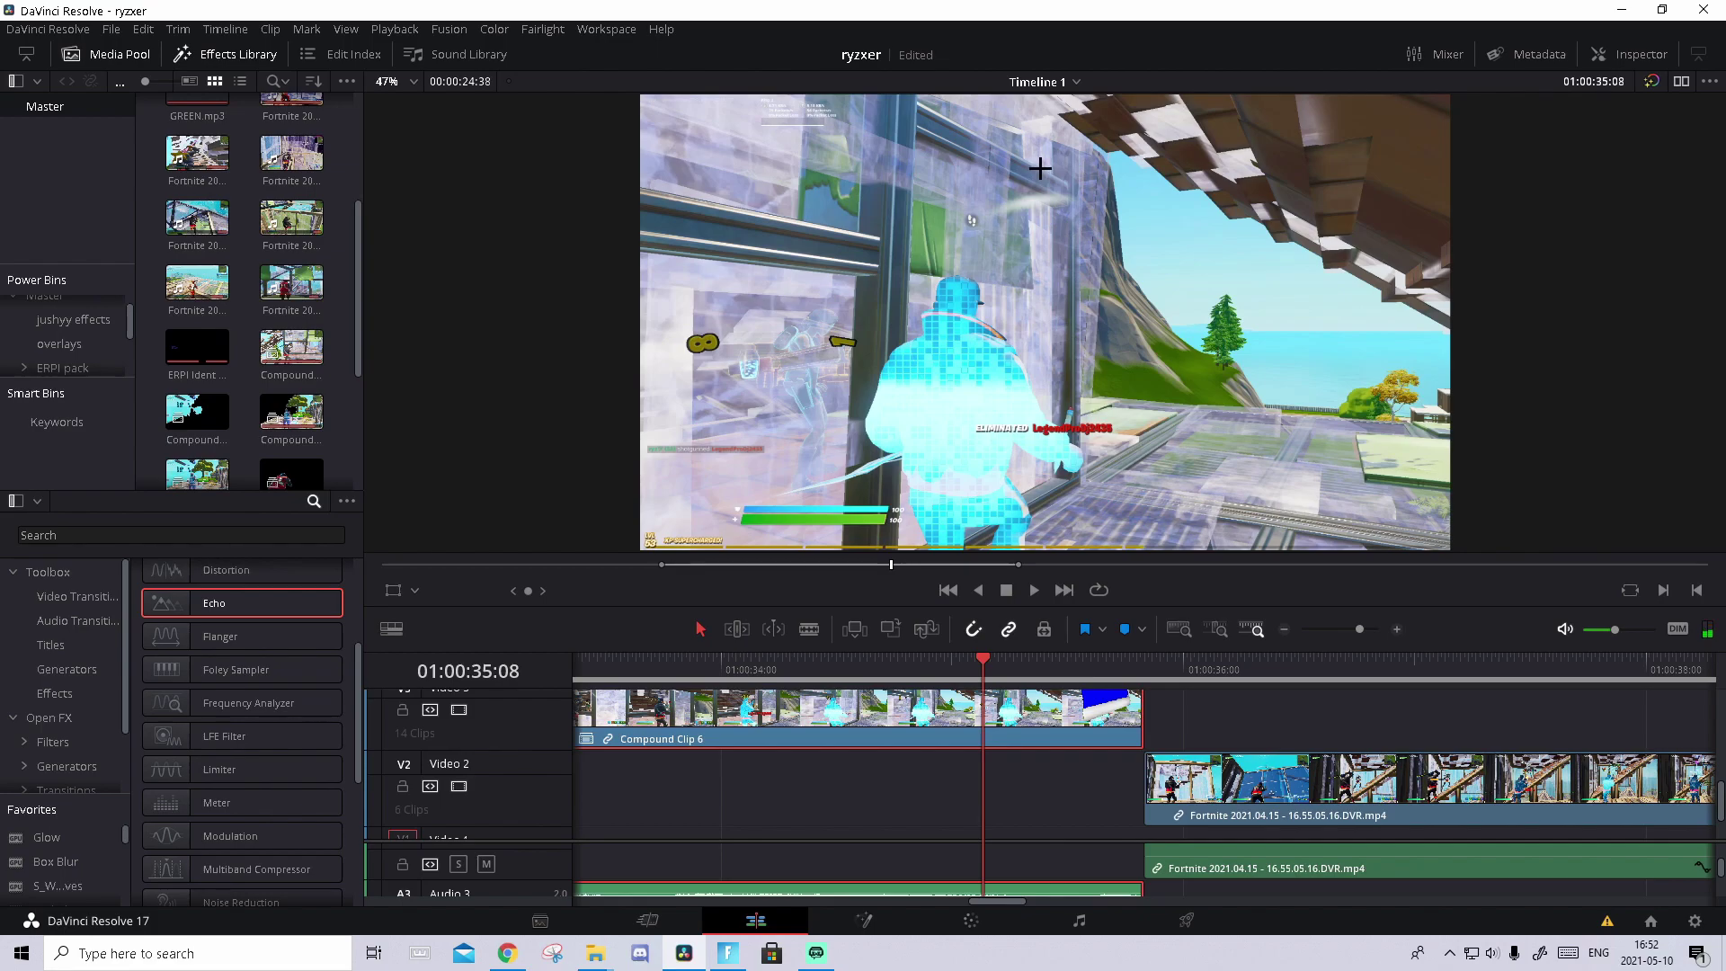
pyautogui.press('Right')
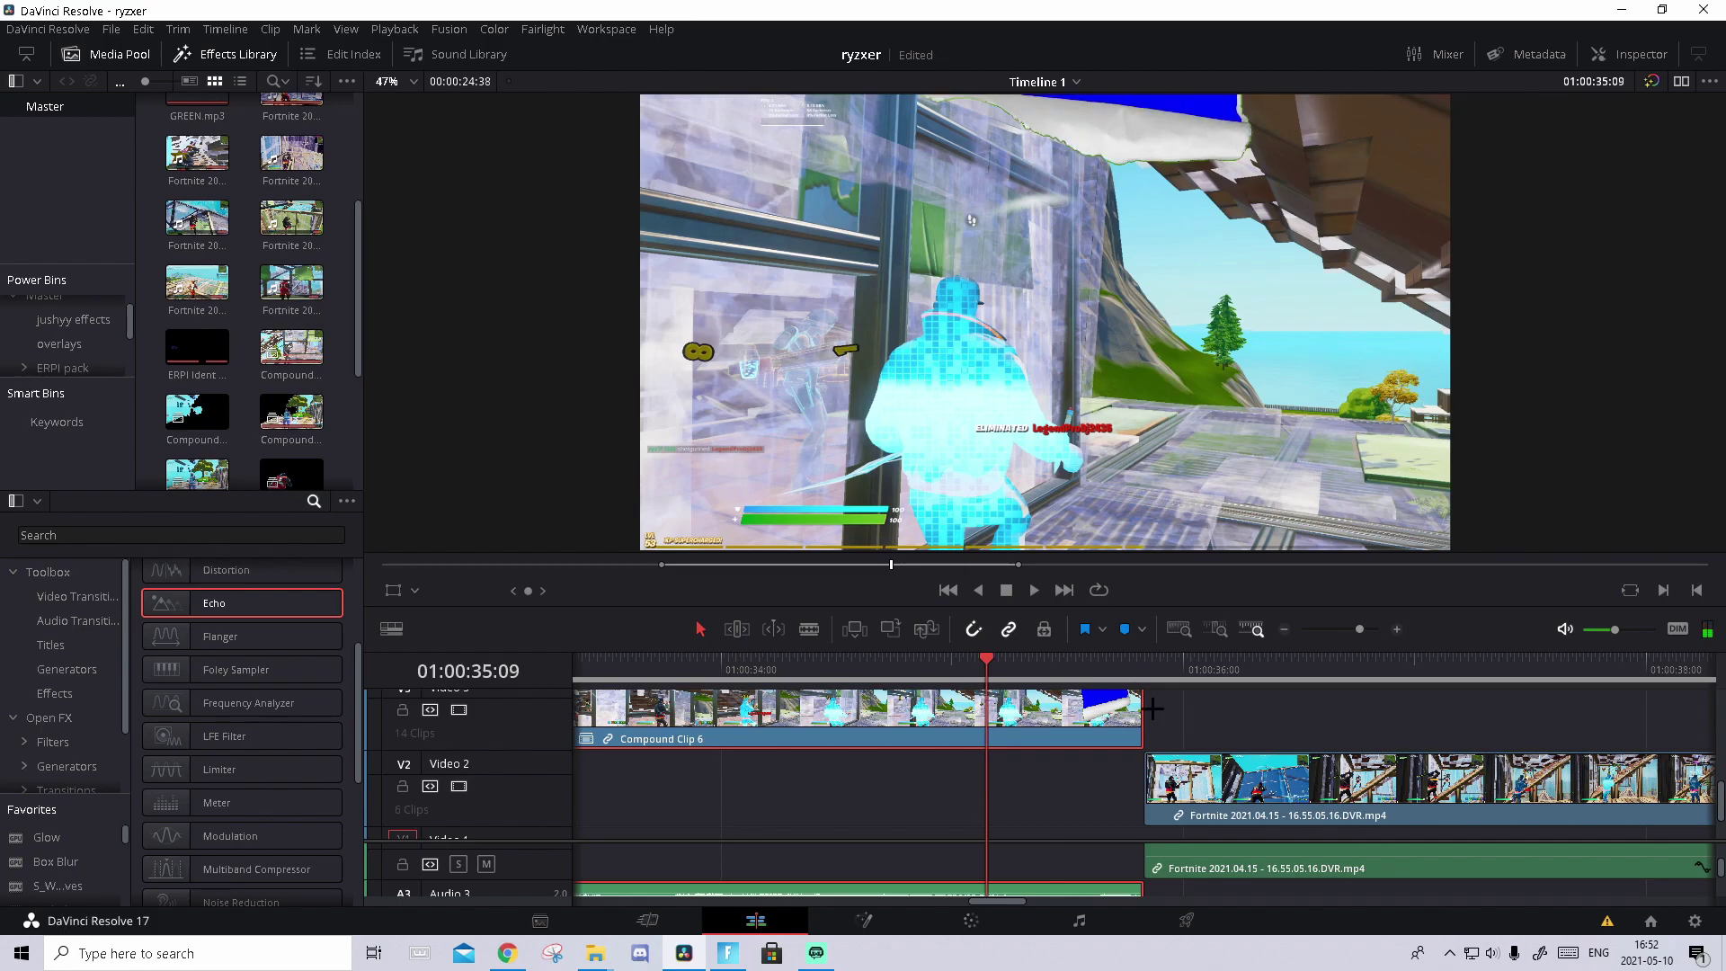
pyautogui.moveTo(1148, 781); pyautogui.dragTo(1008, 793)
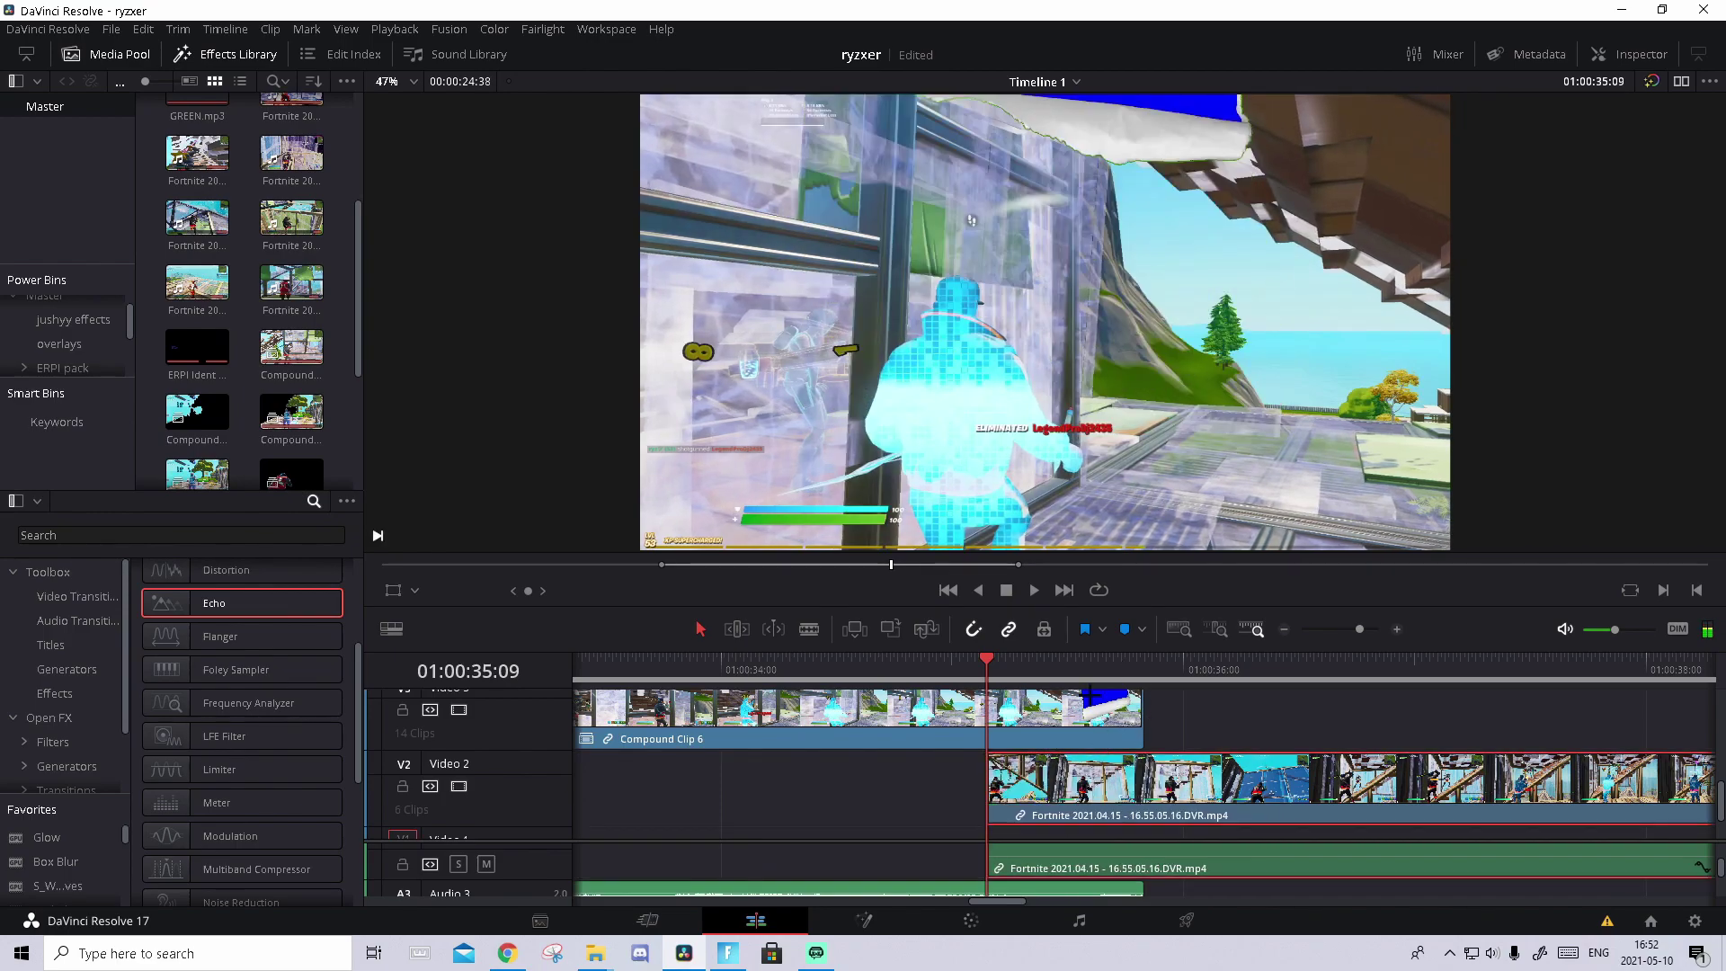
pyautogui.click(1051, 661)
pyautogui.scroll(2, 1082, 744)
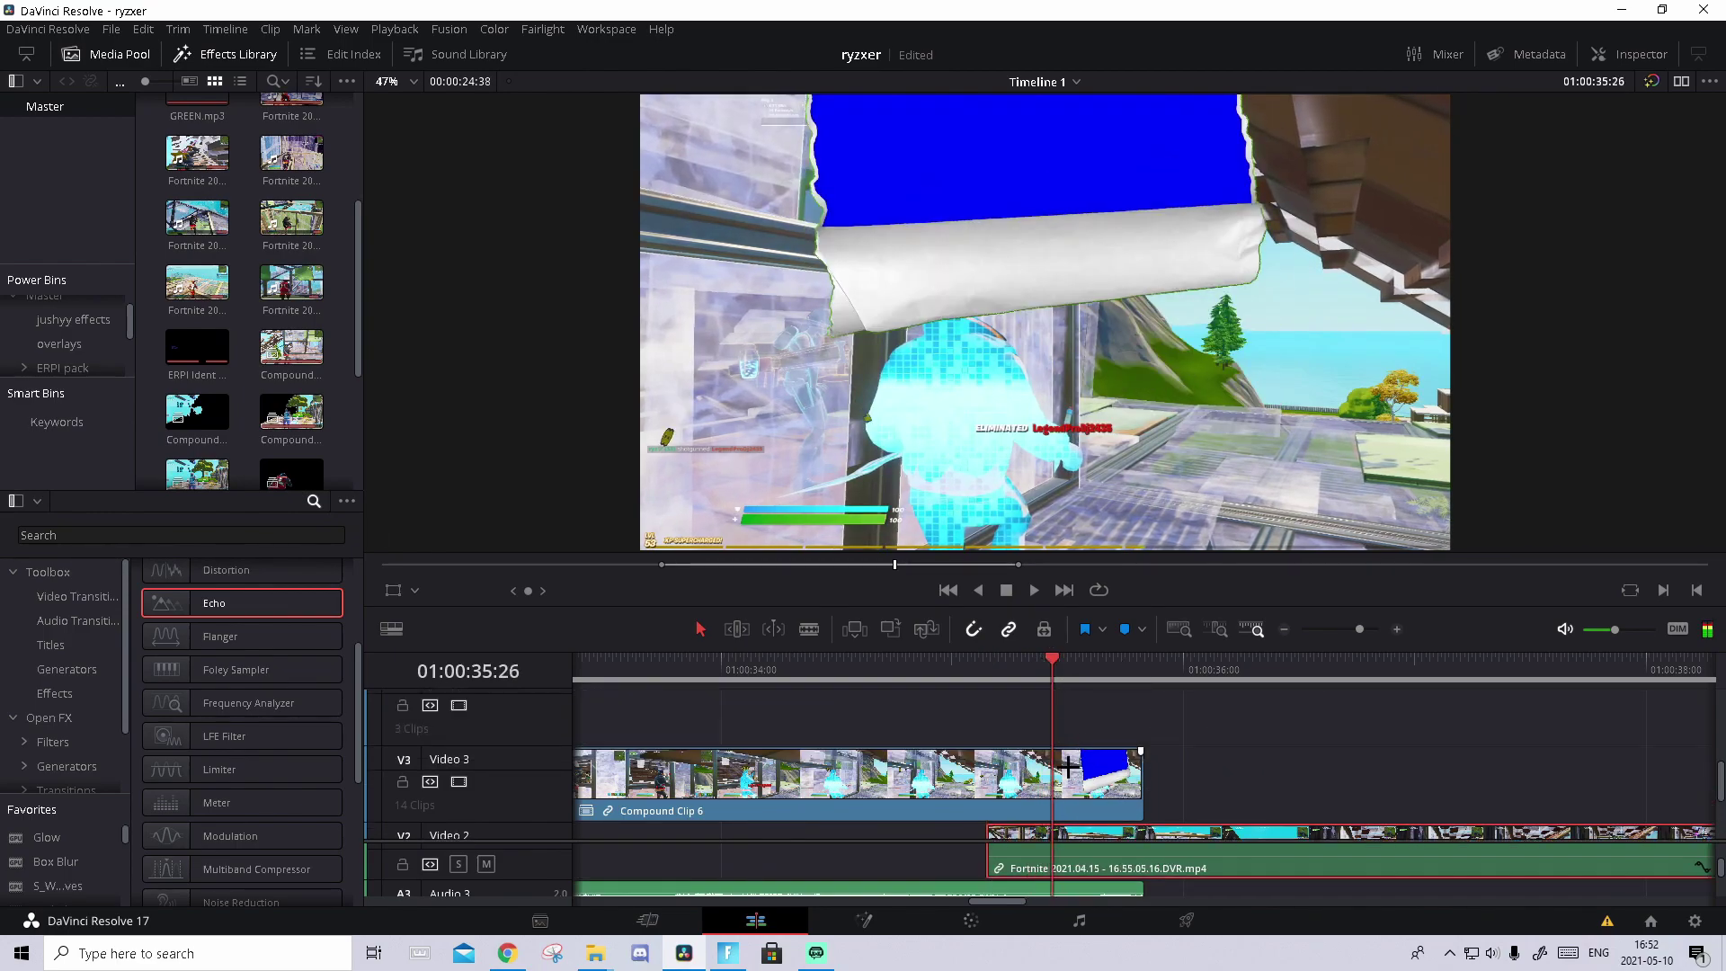
pyautogui.click(1067, 766)
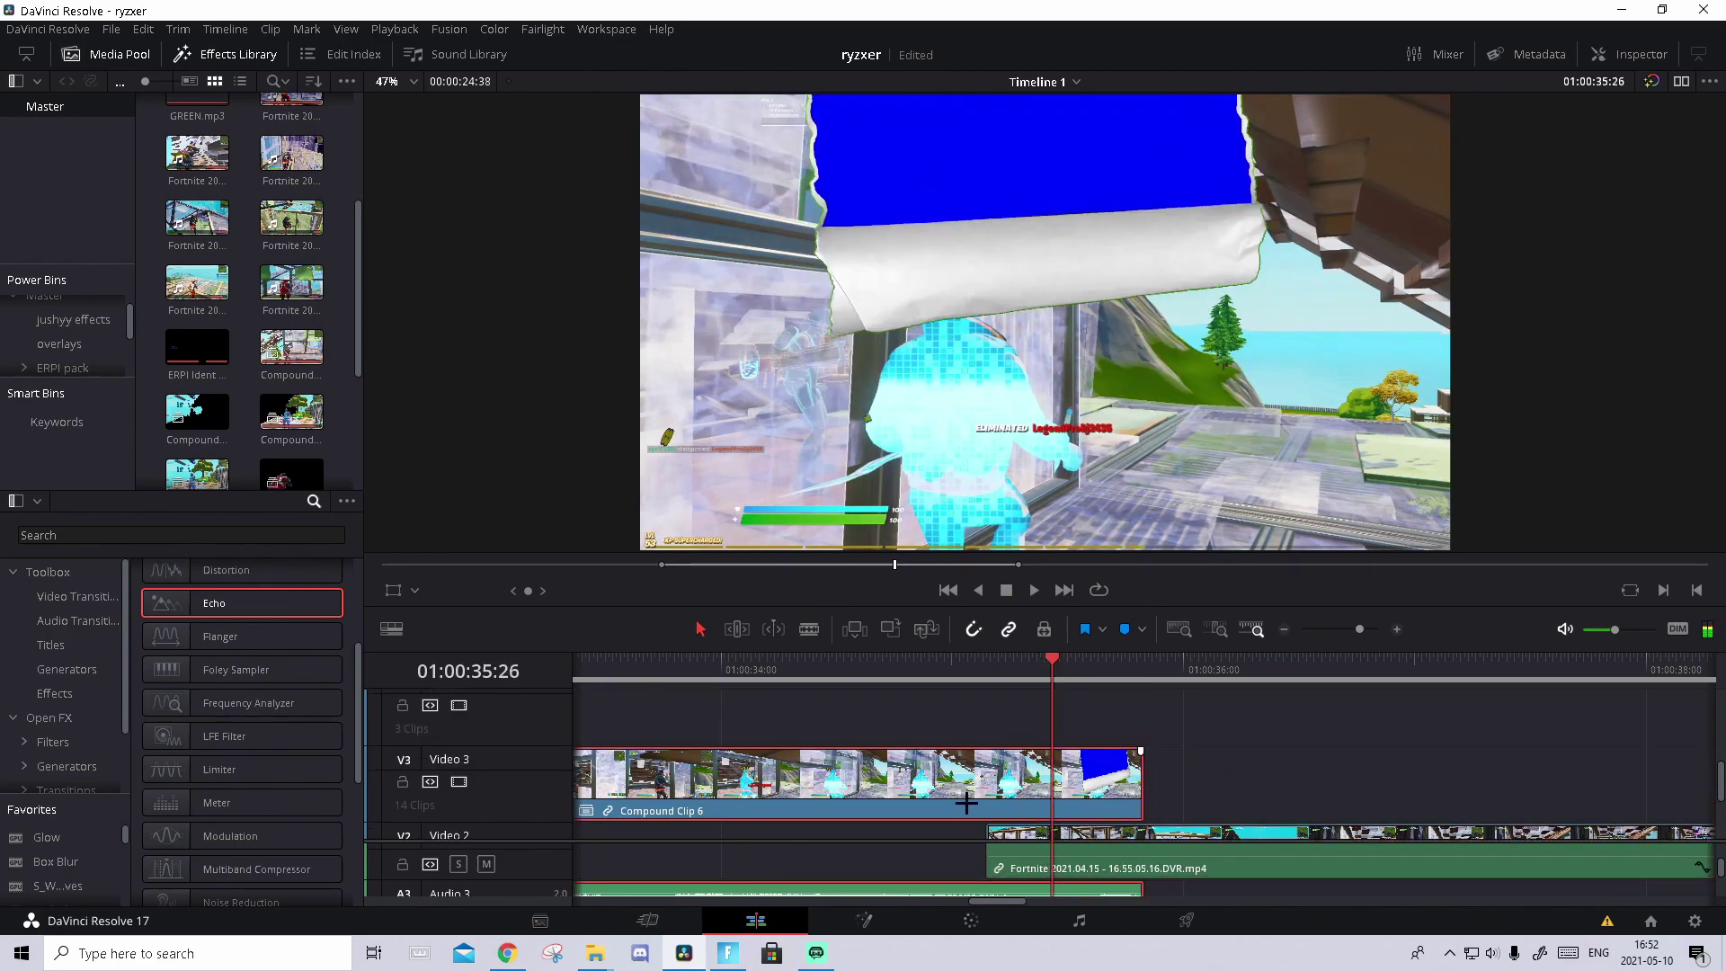
# Give Compound Clip 6 an Alpha Output fed by node 01's key on the Color page.
pyautogui.click(944, 926)
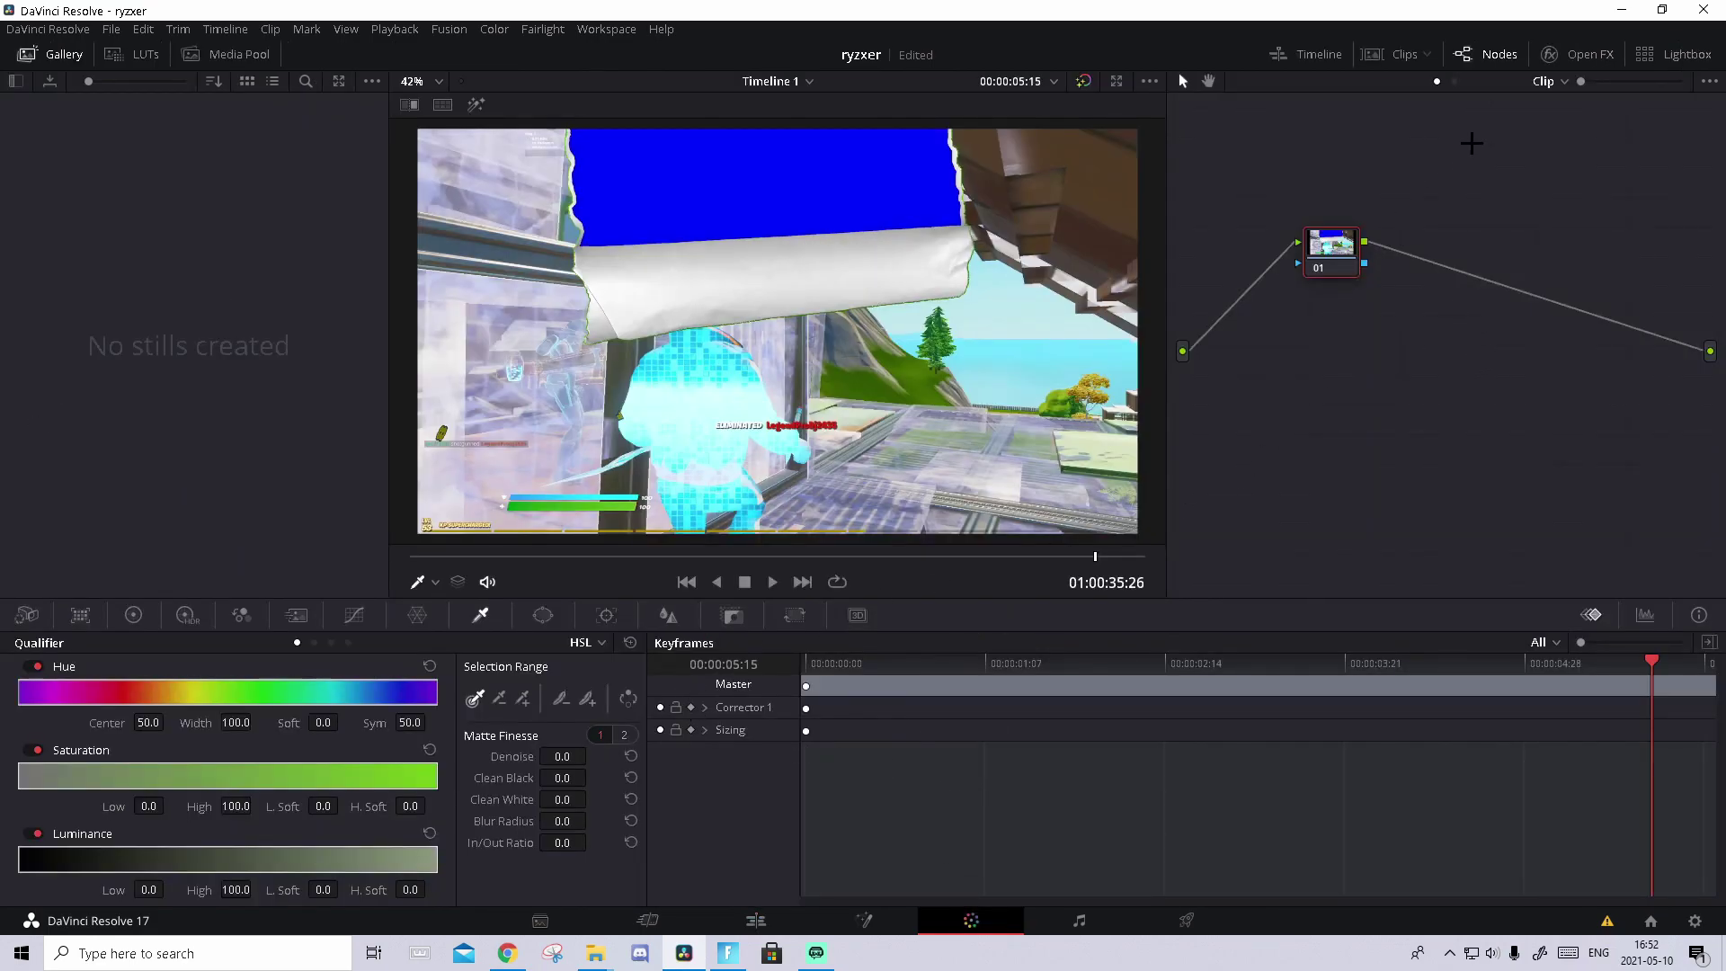
pyautogui.rightClick(1702, 391)
pyautogui.click(1706, 382)
pyautogui.moveTo(1705, 384); pyautogui.dragTo(1363, 262)
# Key the blue area with Saturation and Luminance Low at 0, then return to Edit.
pyautogui.click(715, 161)
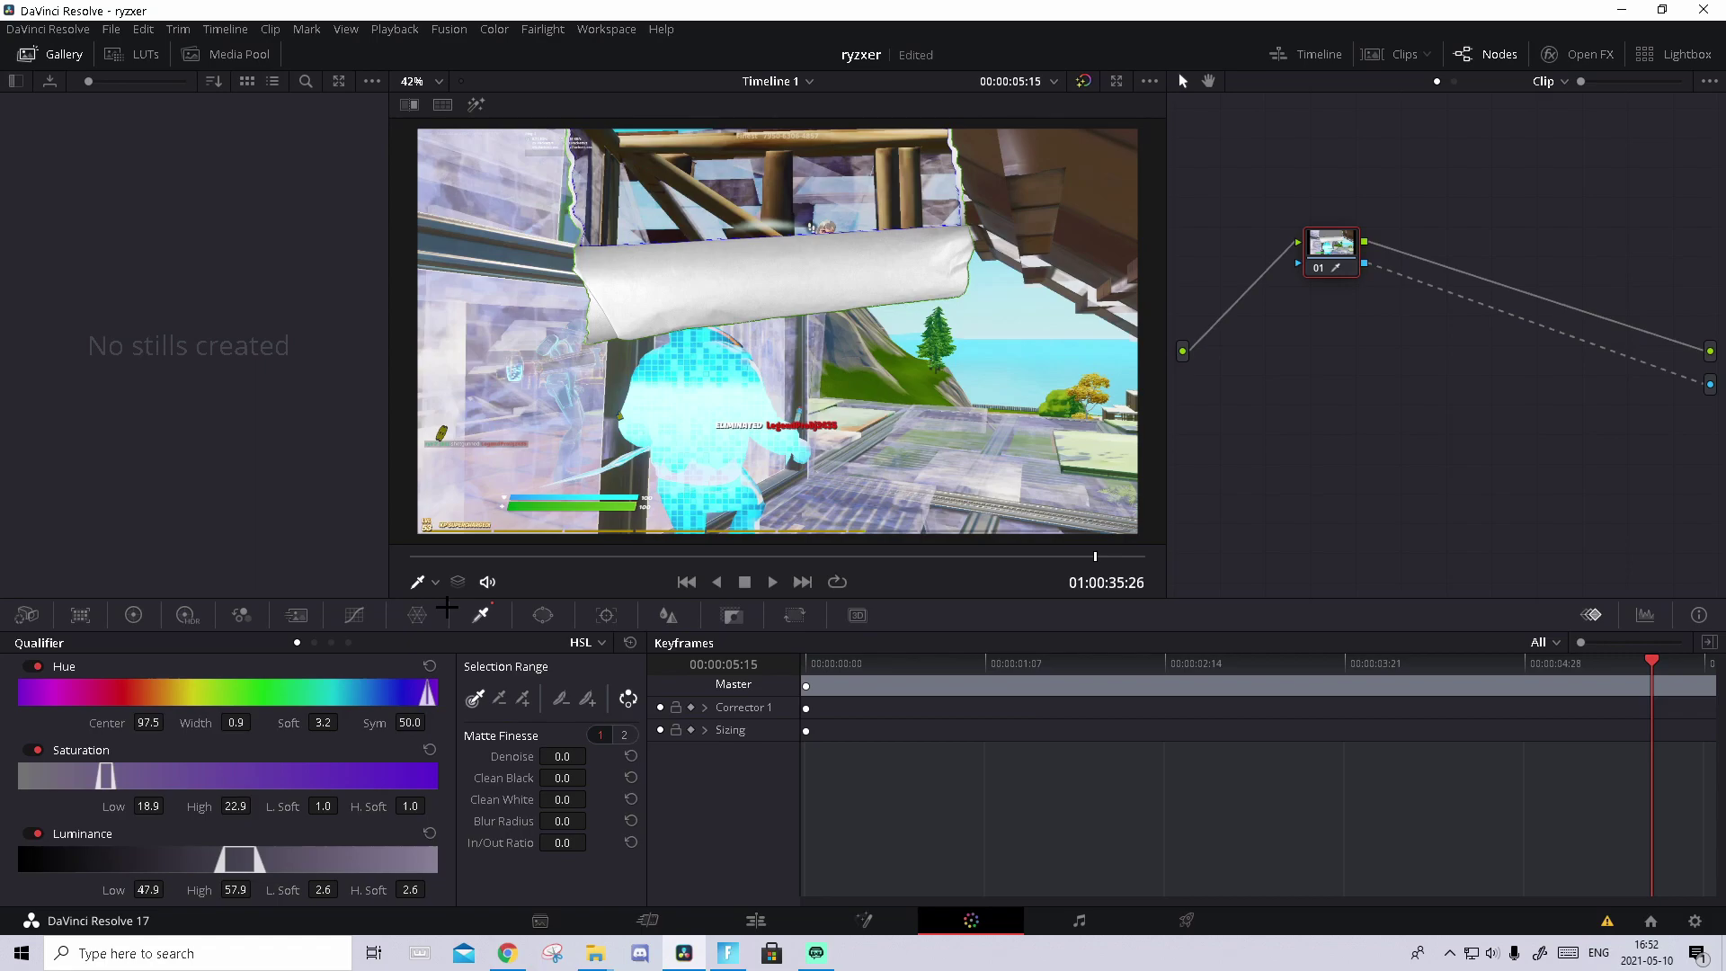
pyautogui.moveTo(98, 780); pyautogui.dragTo(5, 659)
pyautogui.moveTo(226, 860); pyautogui.dragTo(27, 755)
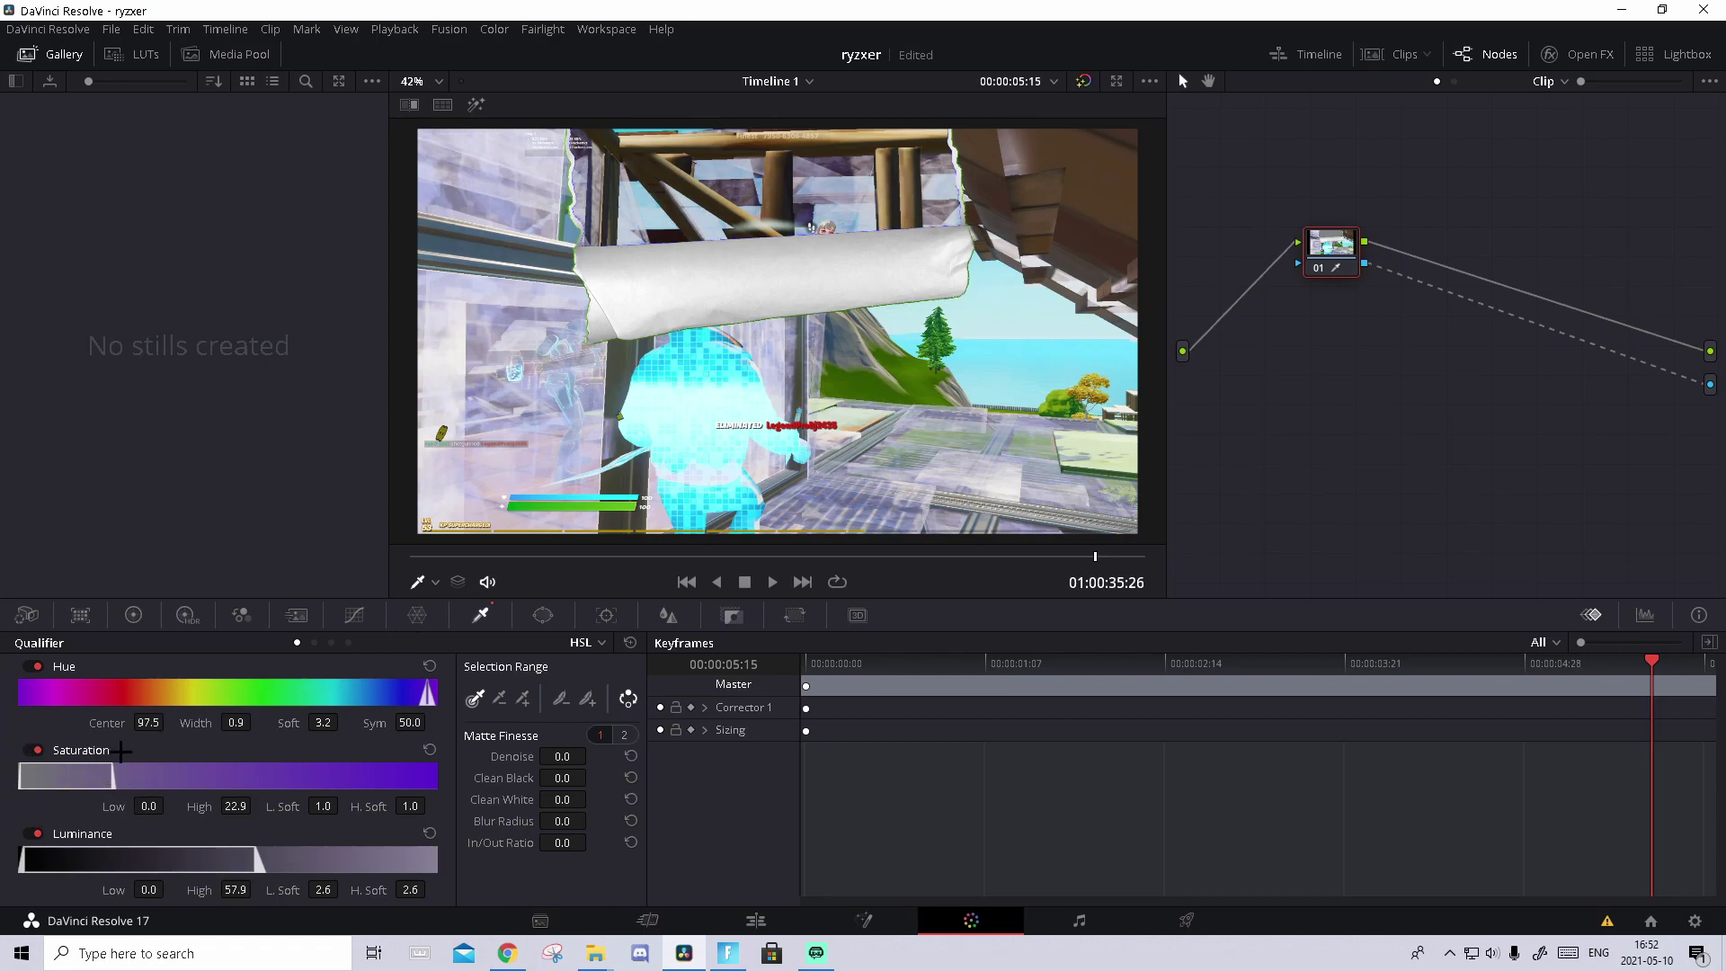
pyautogui.click(755, 919)
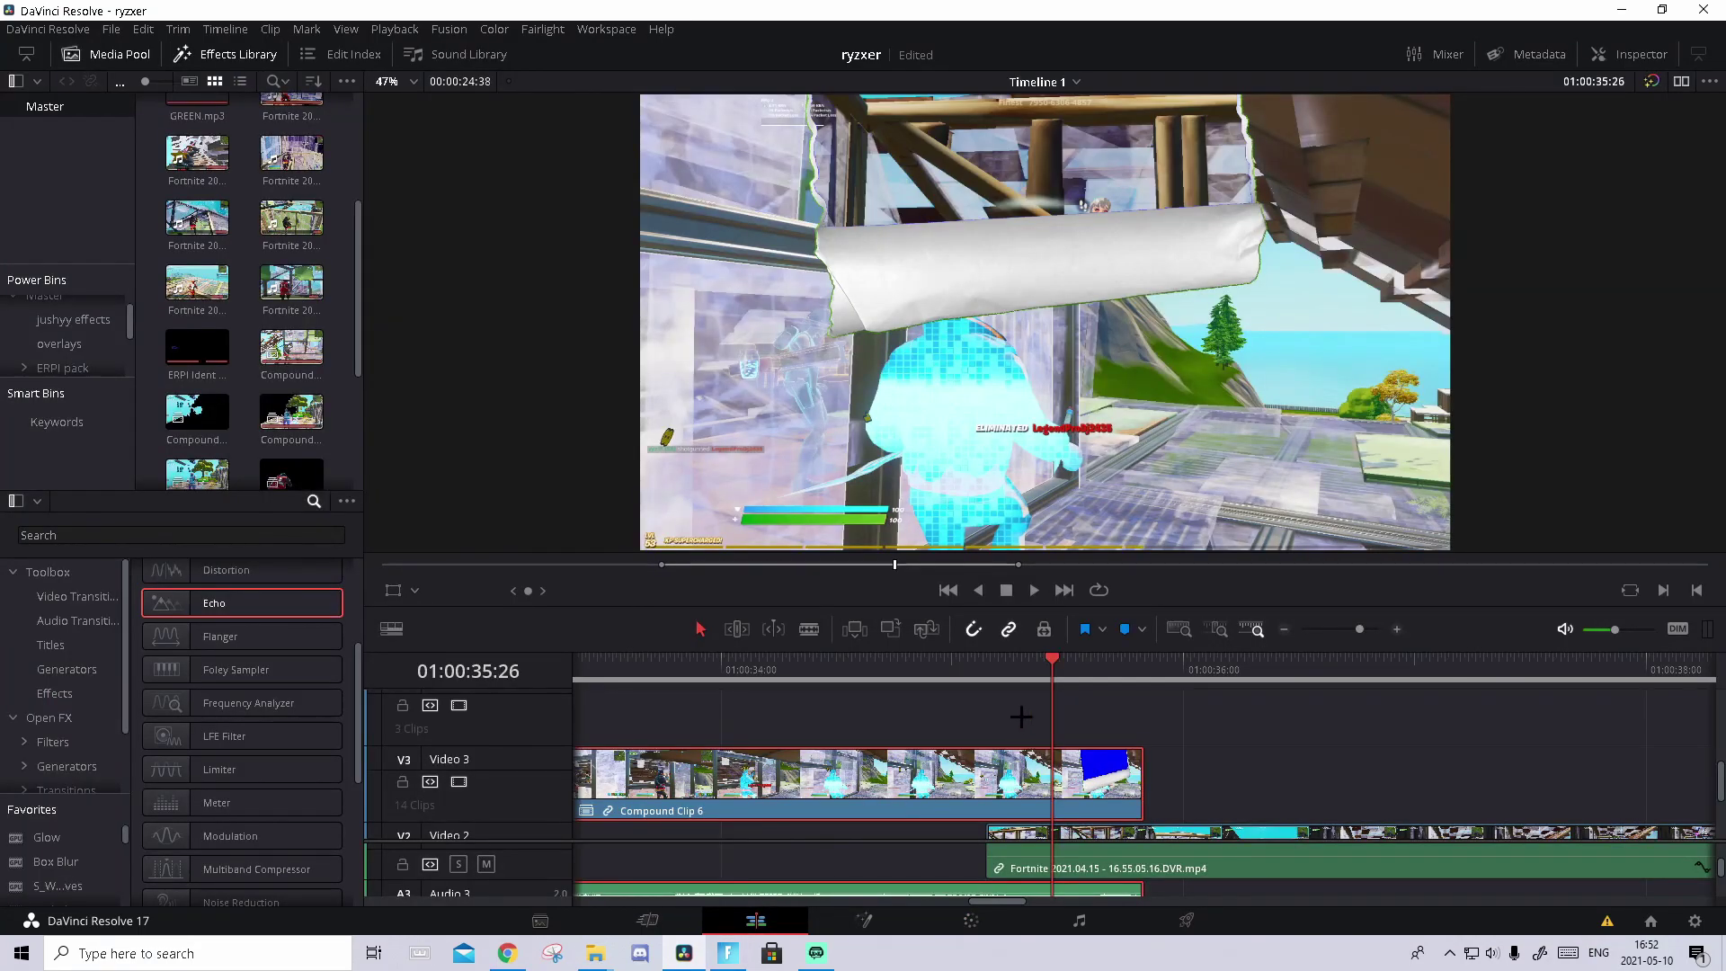
pyautogui.moveTo(1038, 667); pyautogui.dragTo(890, 628)
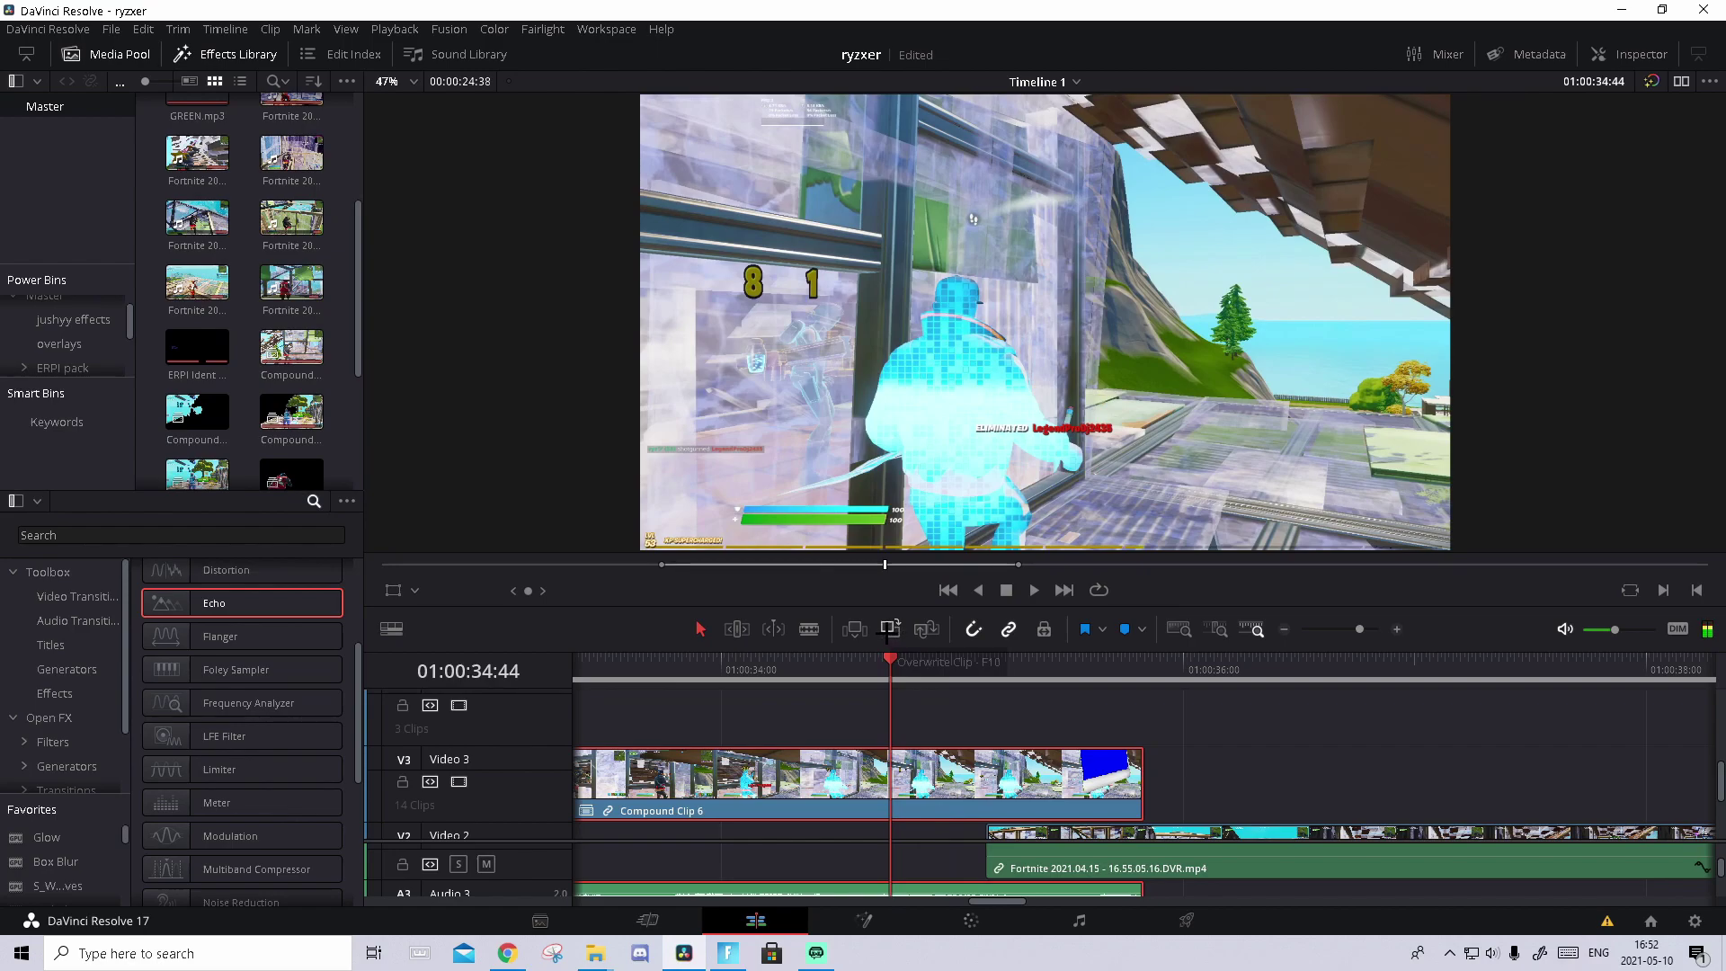
pyautogui.press('space')
pyautogui.click(903, 660)
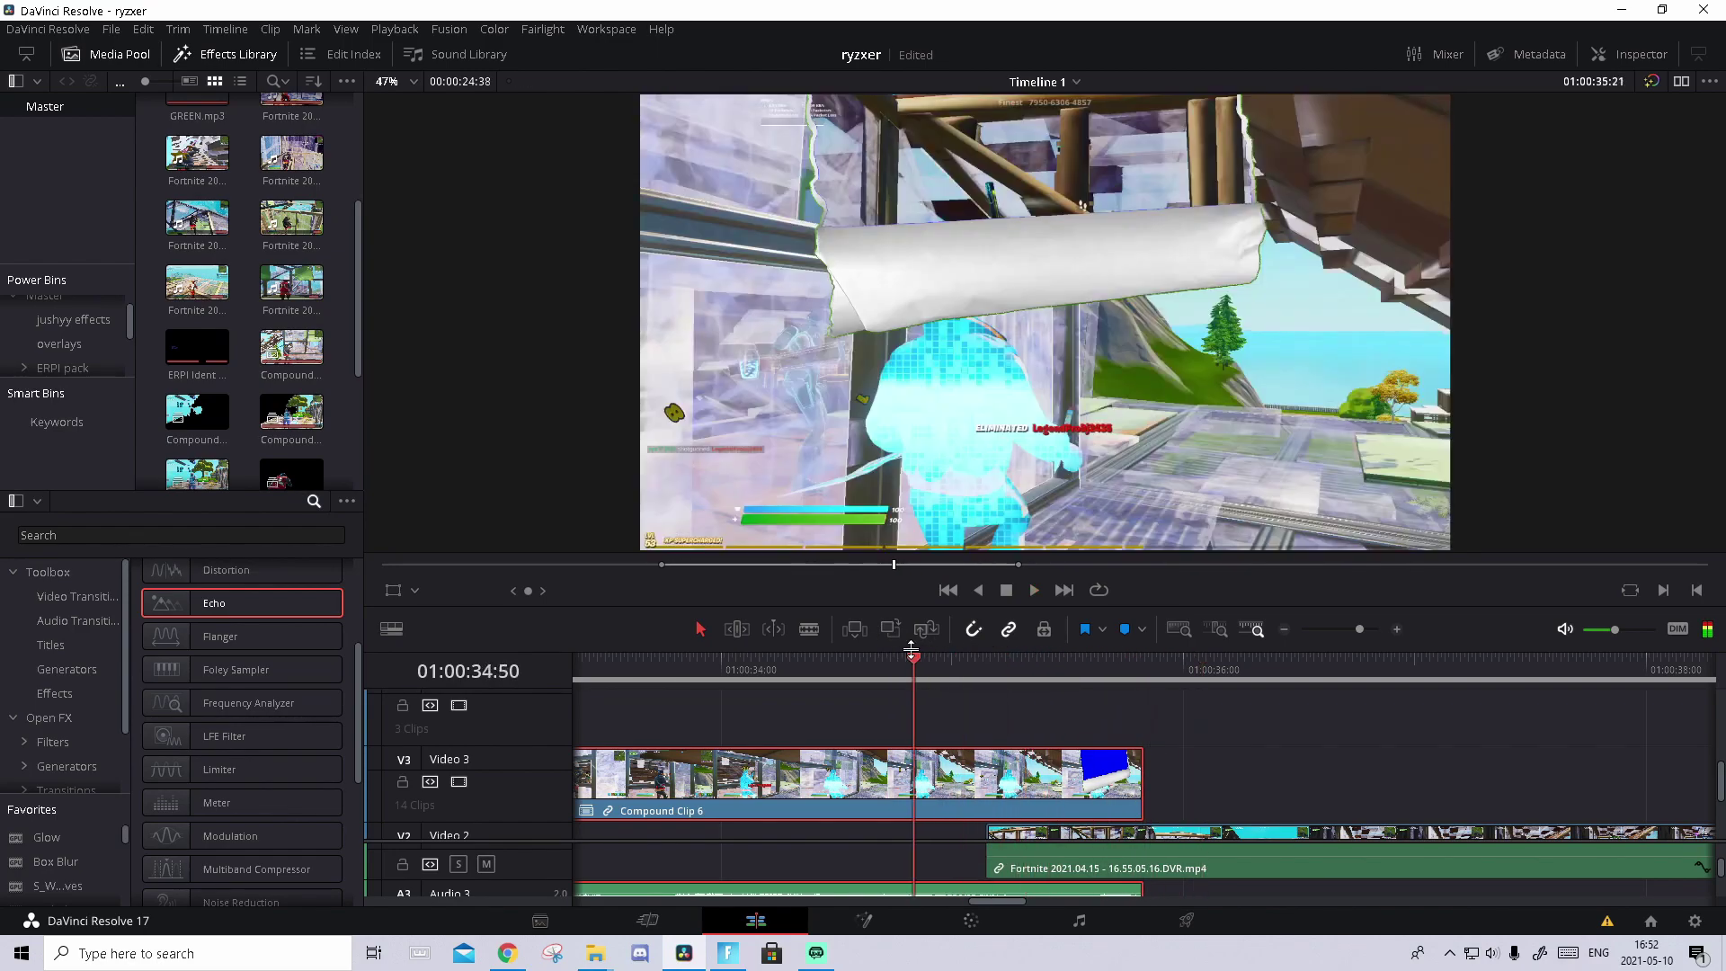
pyautogui.click(951, 662)
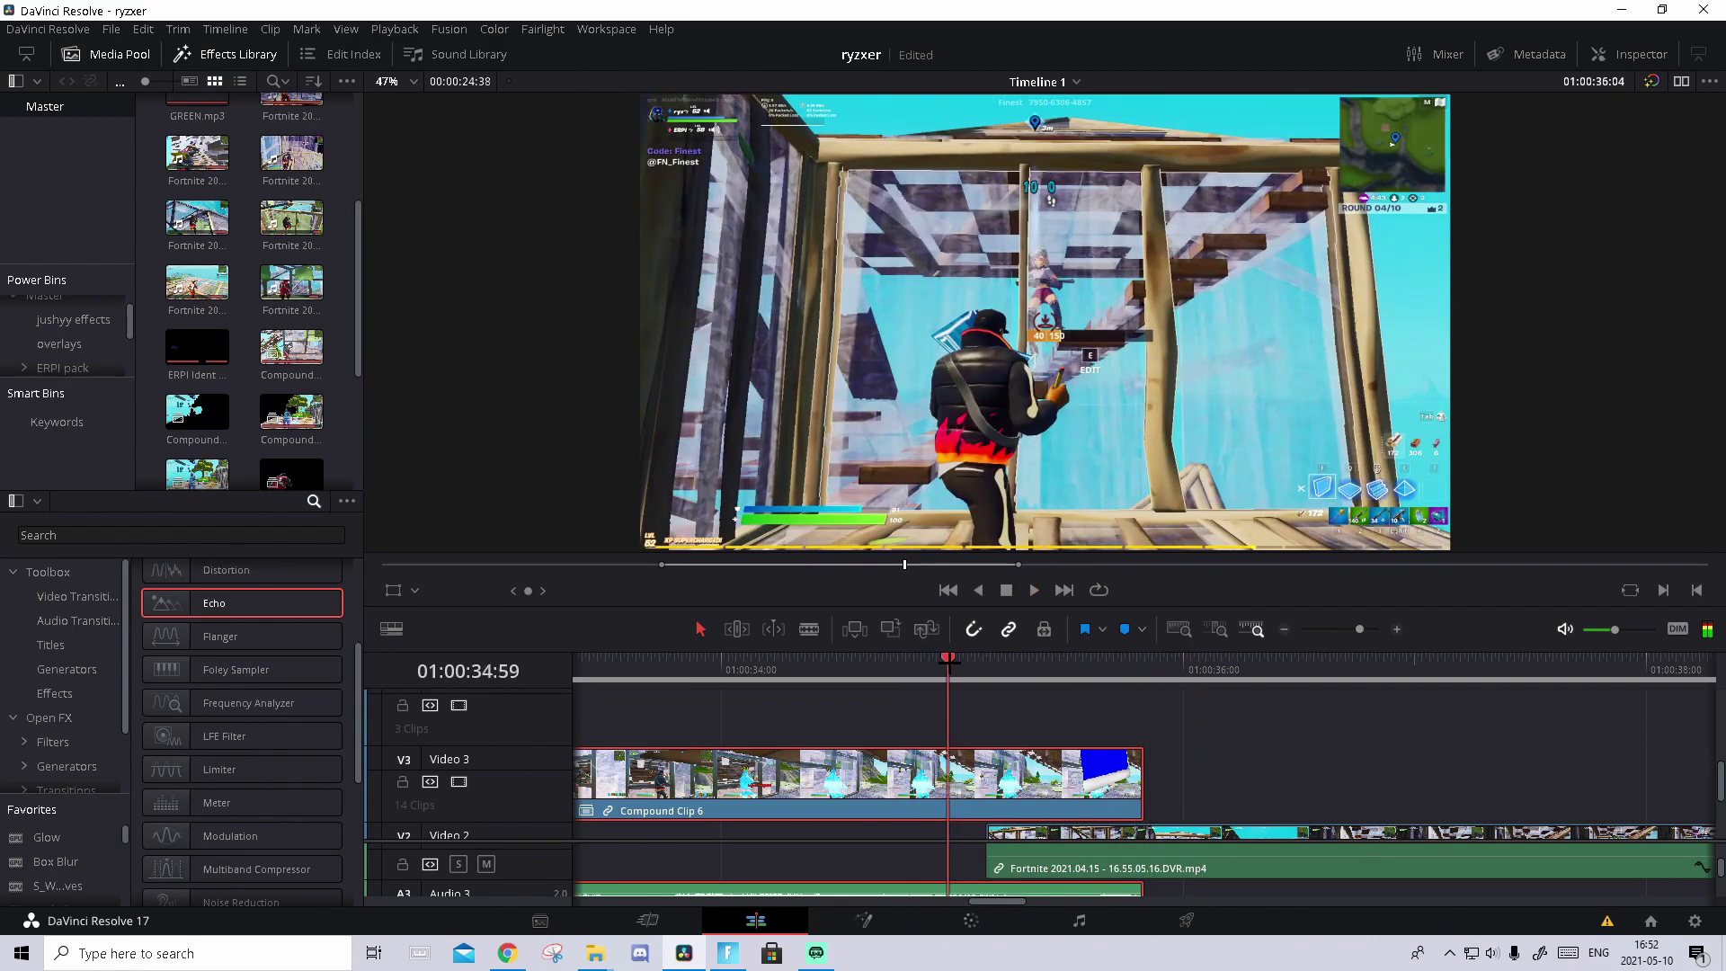
pyautogui.press('space')
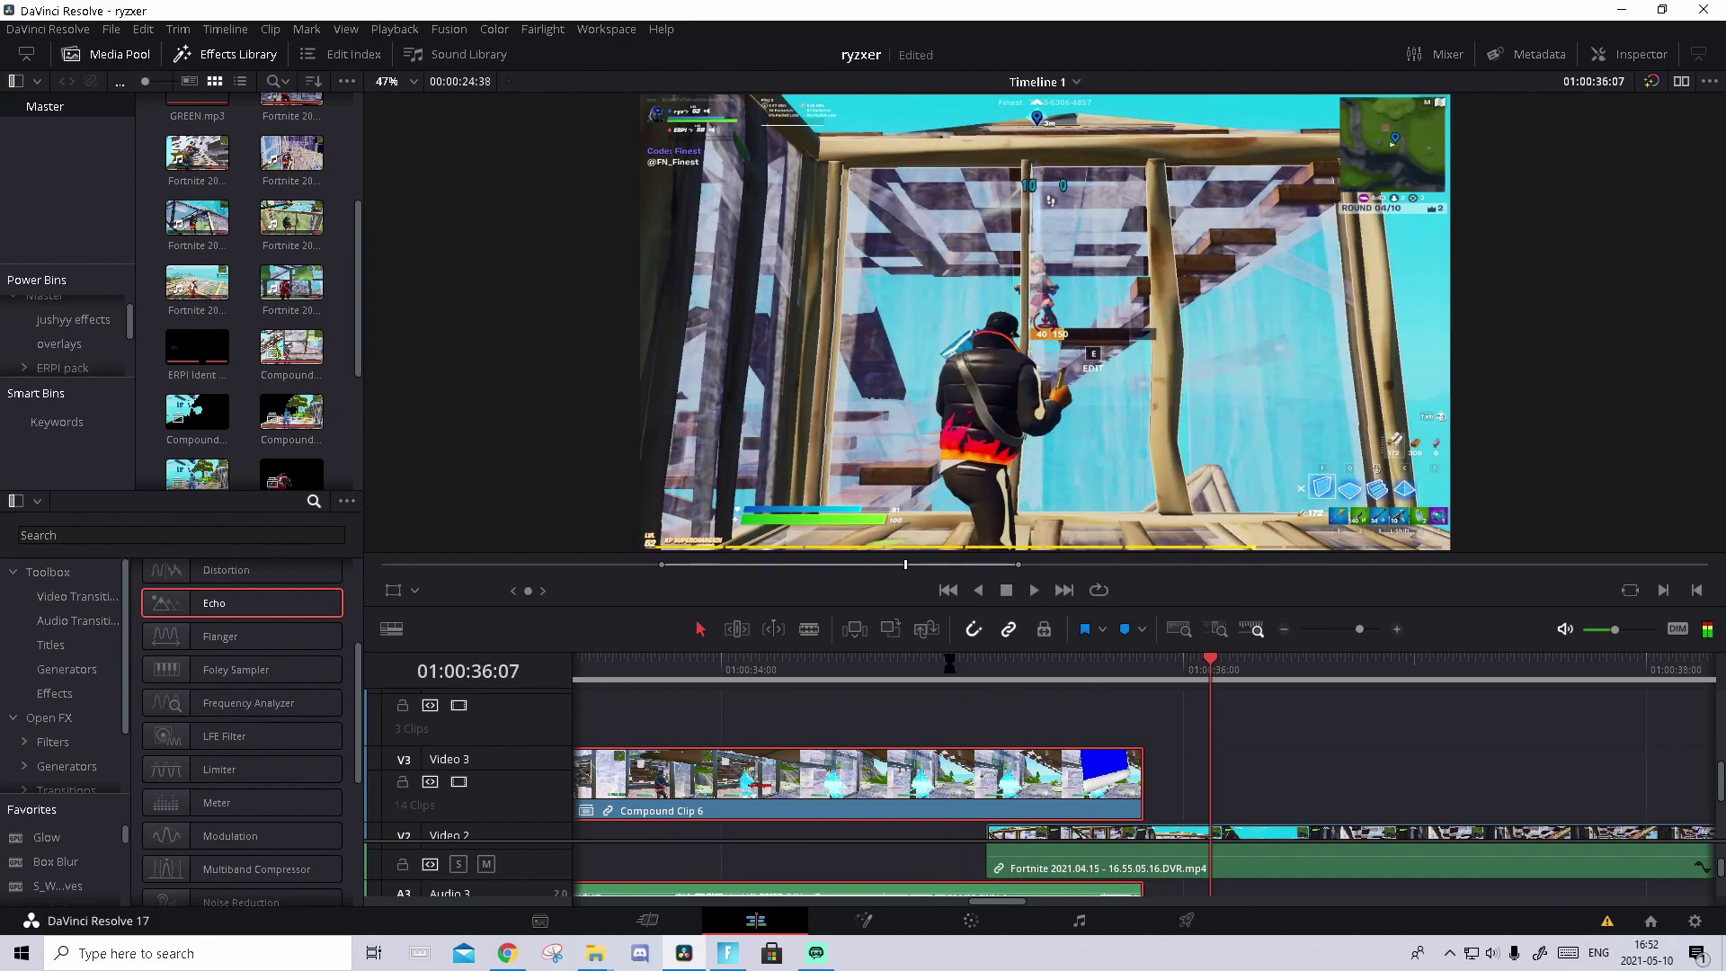